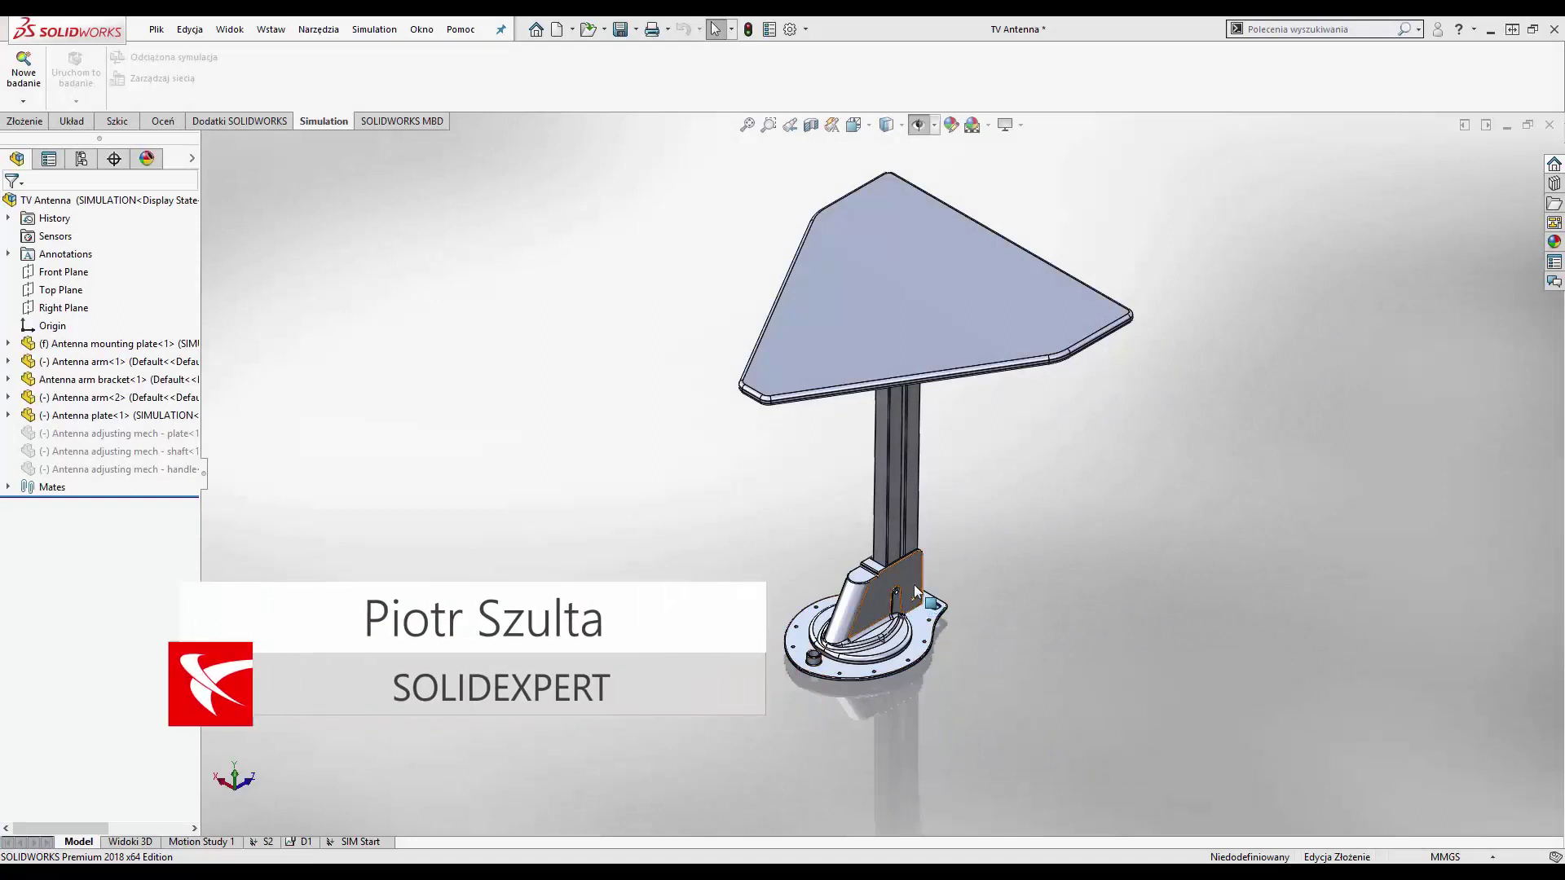
Open the Antenna arm bracket from the assembly in its own part window with study S1.
left_click(913, 584)
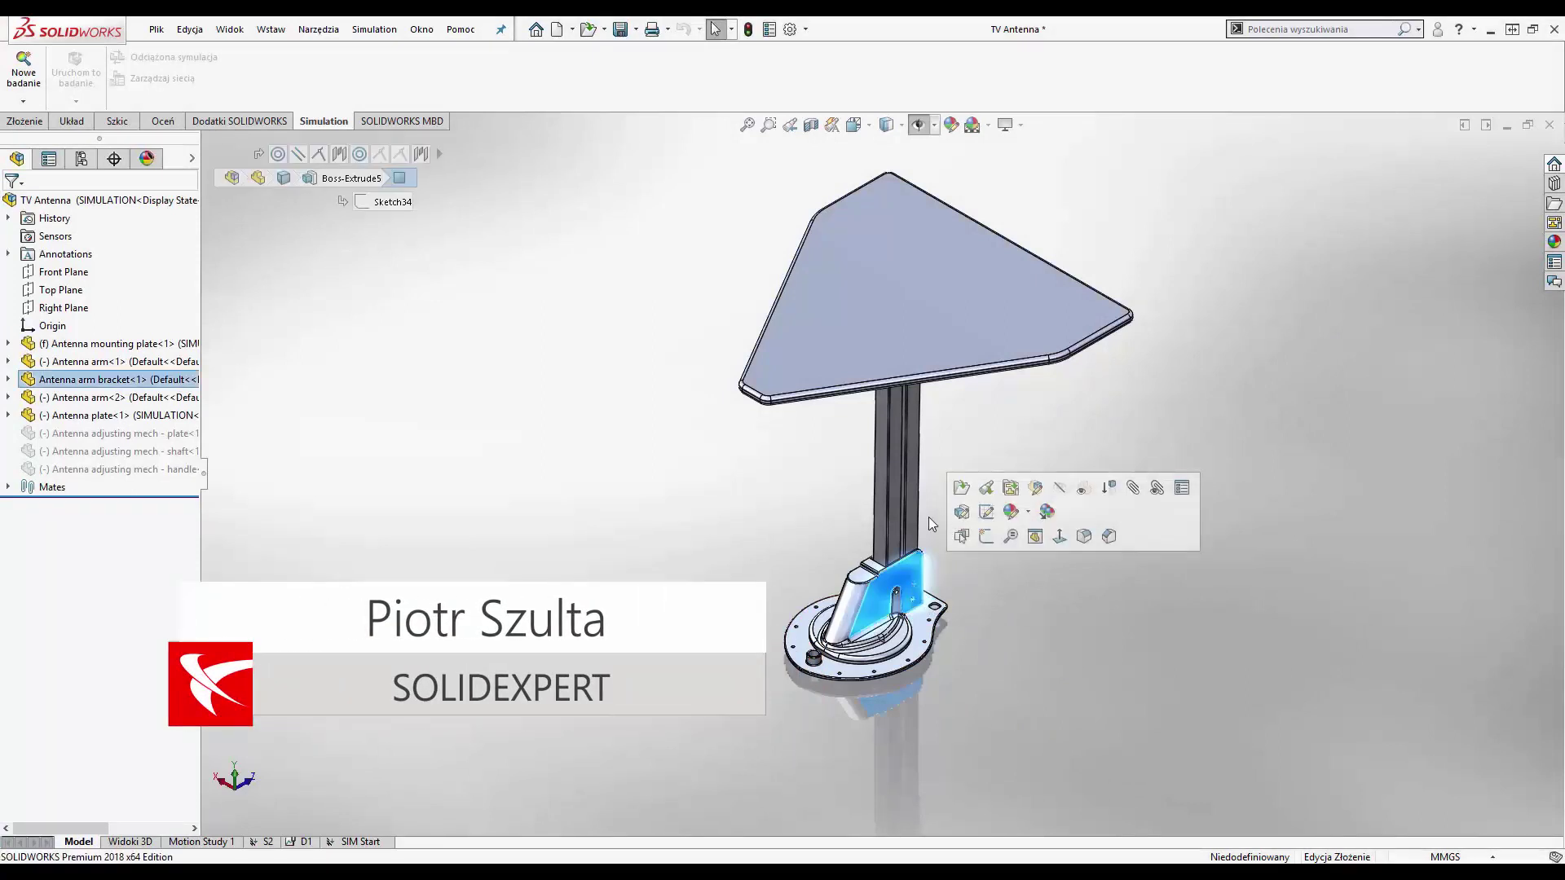
left_click(968, 490)
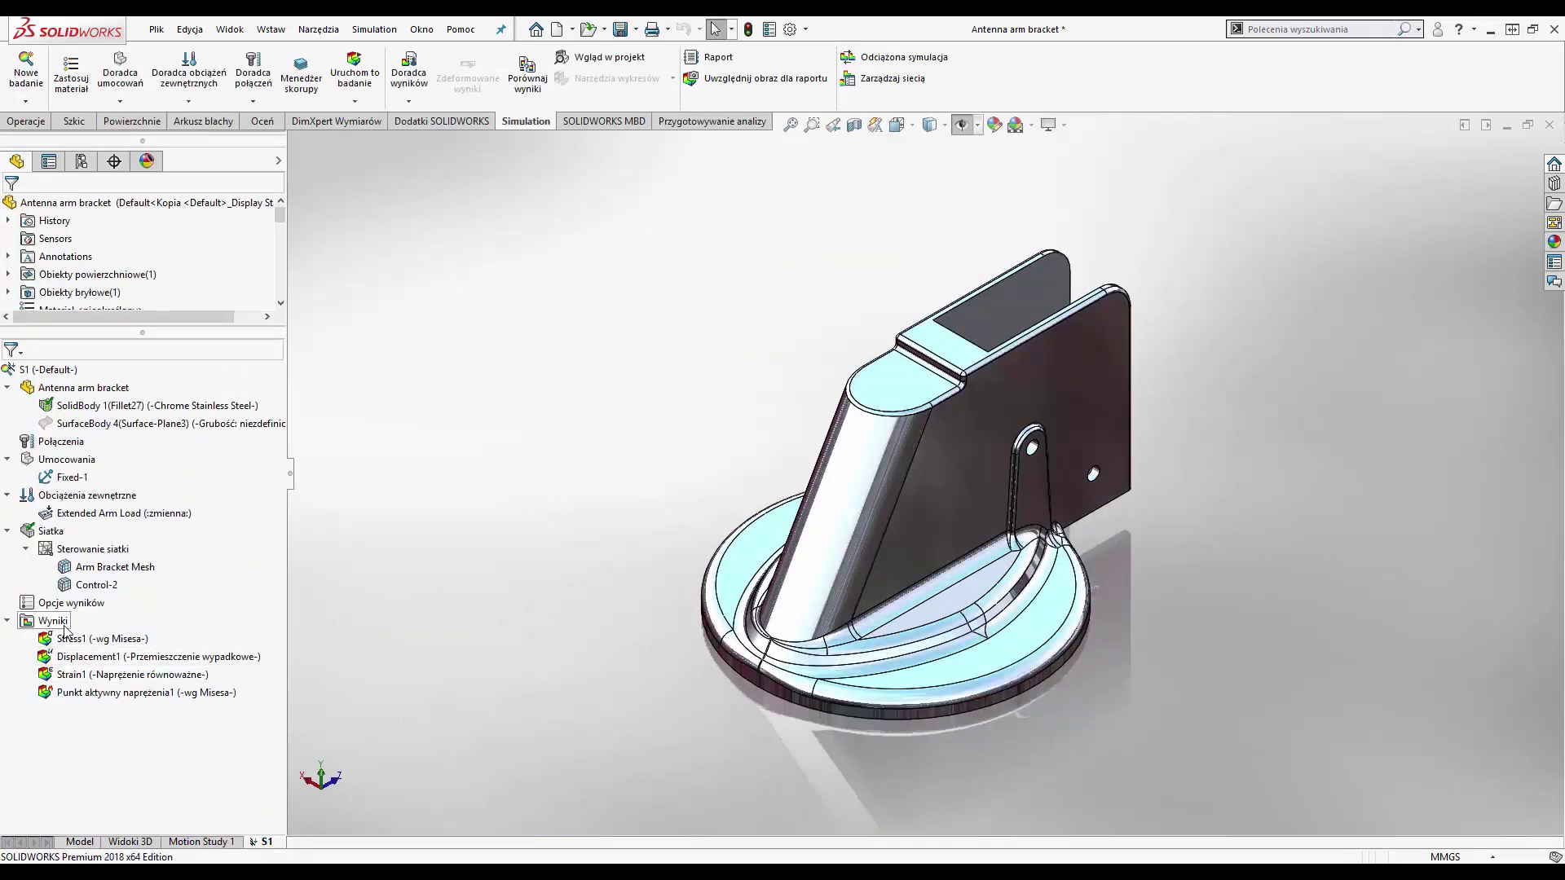
Launch Stress Hot Spot Diagnostics on the bracket's results, with sensitivity factor 70.
right_click(63, 624)
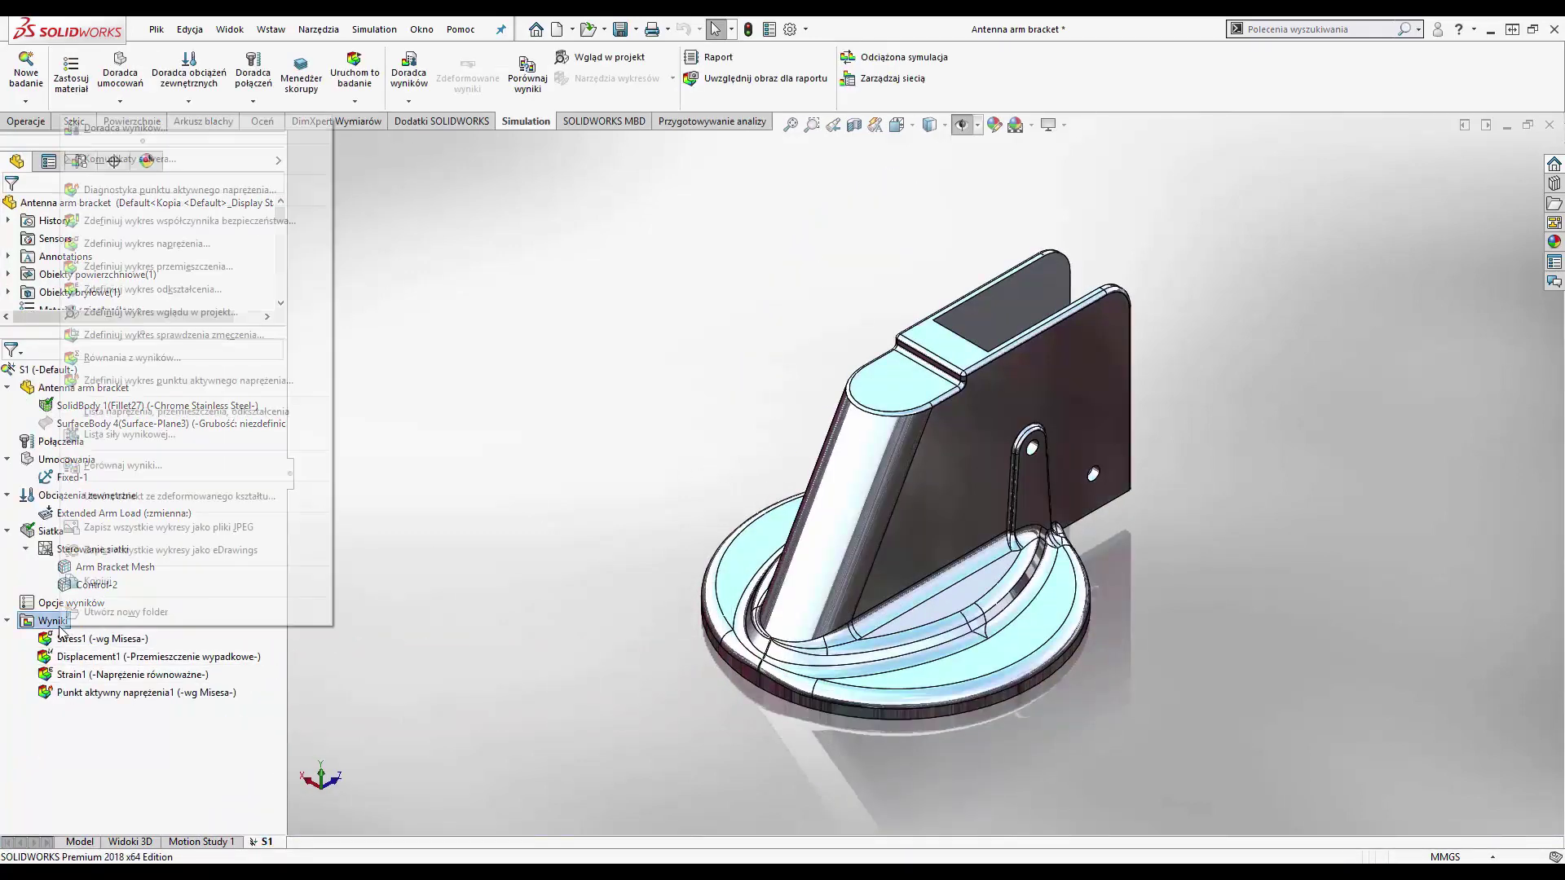
left_click(141, 192)
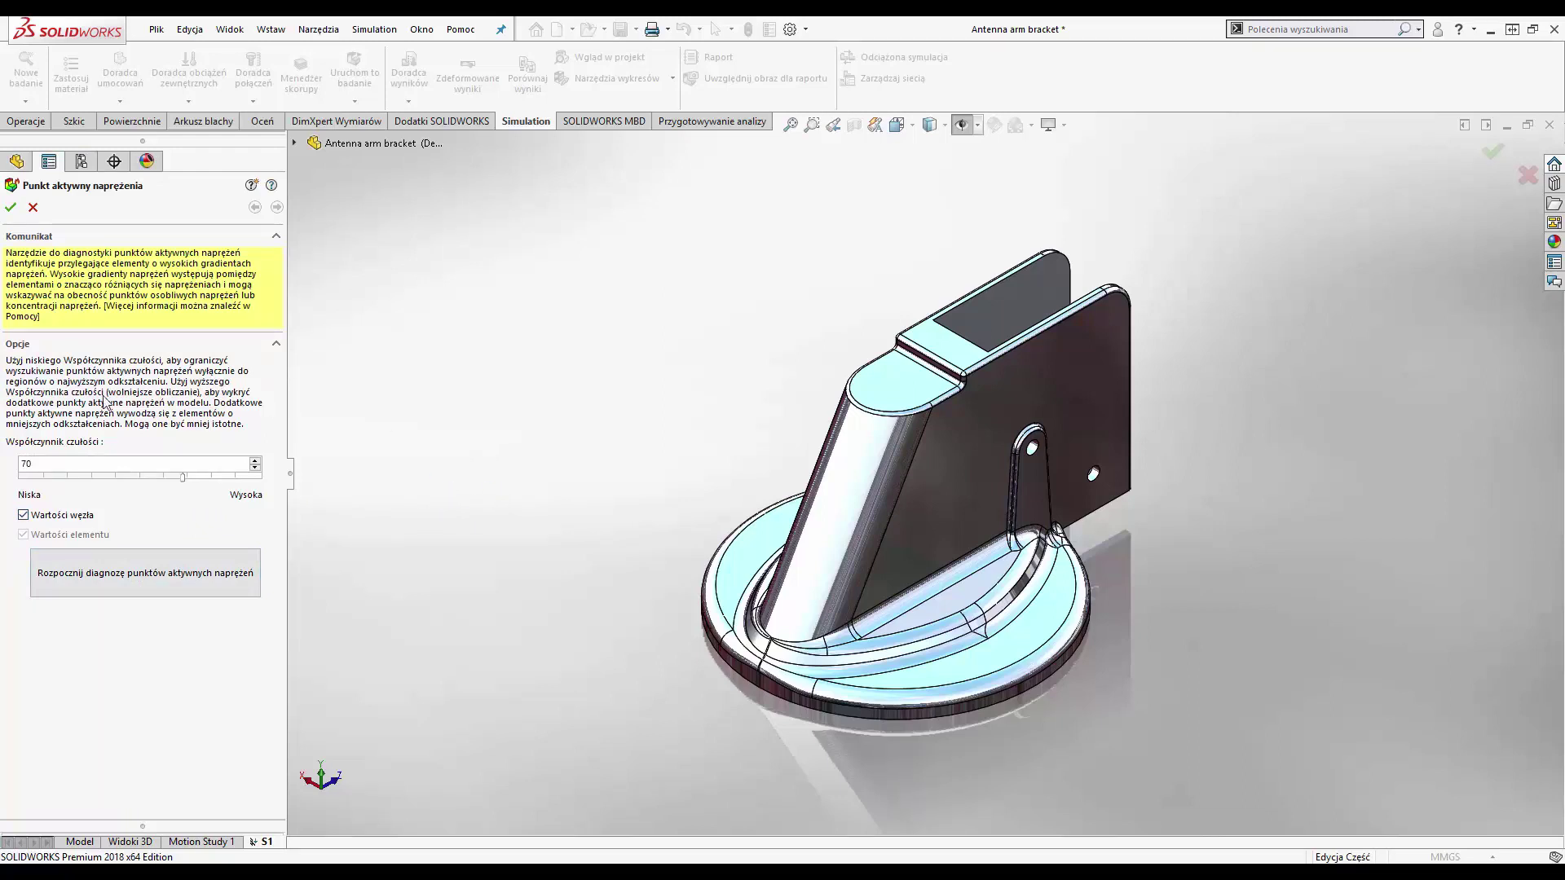
Run the hot spot diagnosis at sensitivity 70 until it reports detected hot spots.
left_click(140, 571)
left_click_drag(771, 331, 546, 197)
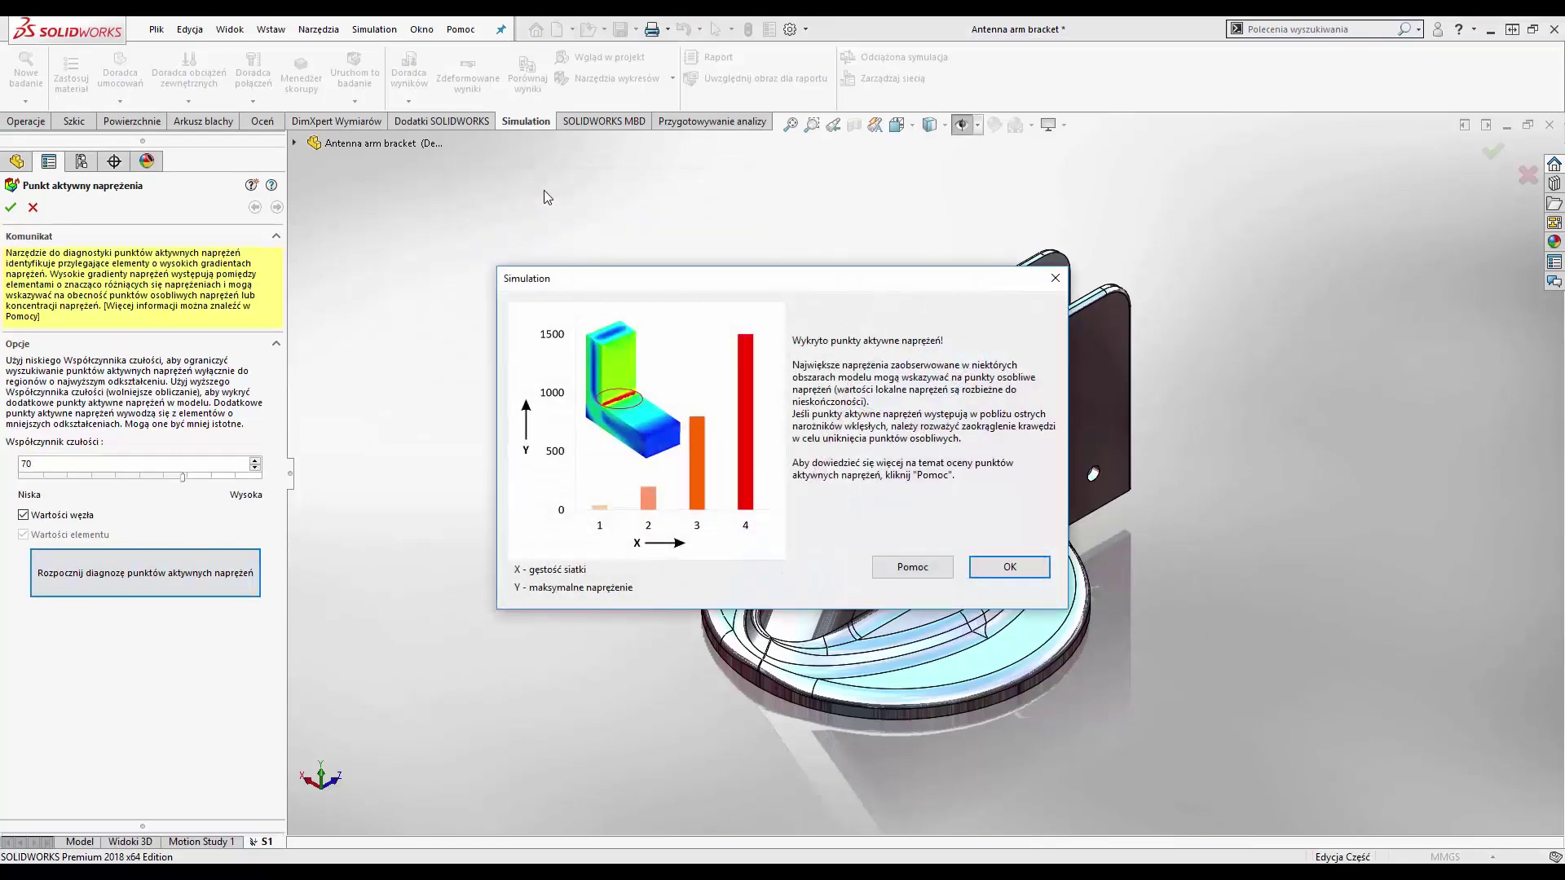
Dismiss the report, then orbit and zoom to inspect the 48 flagged hot spot elements.
left_click(1002, 577)
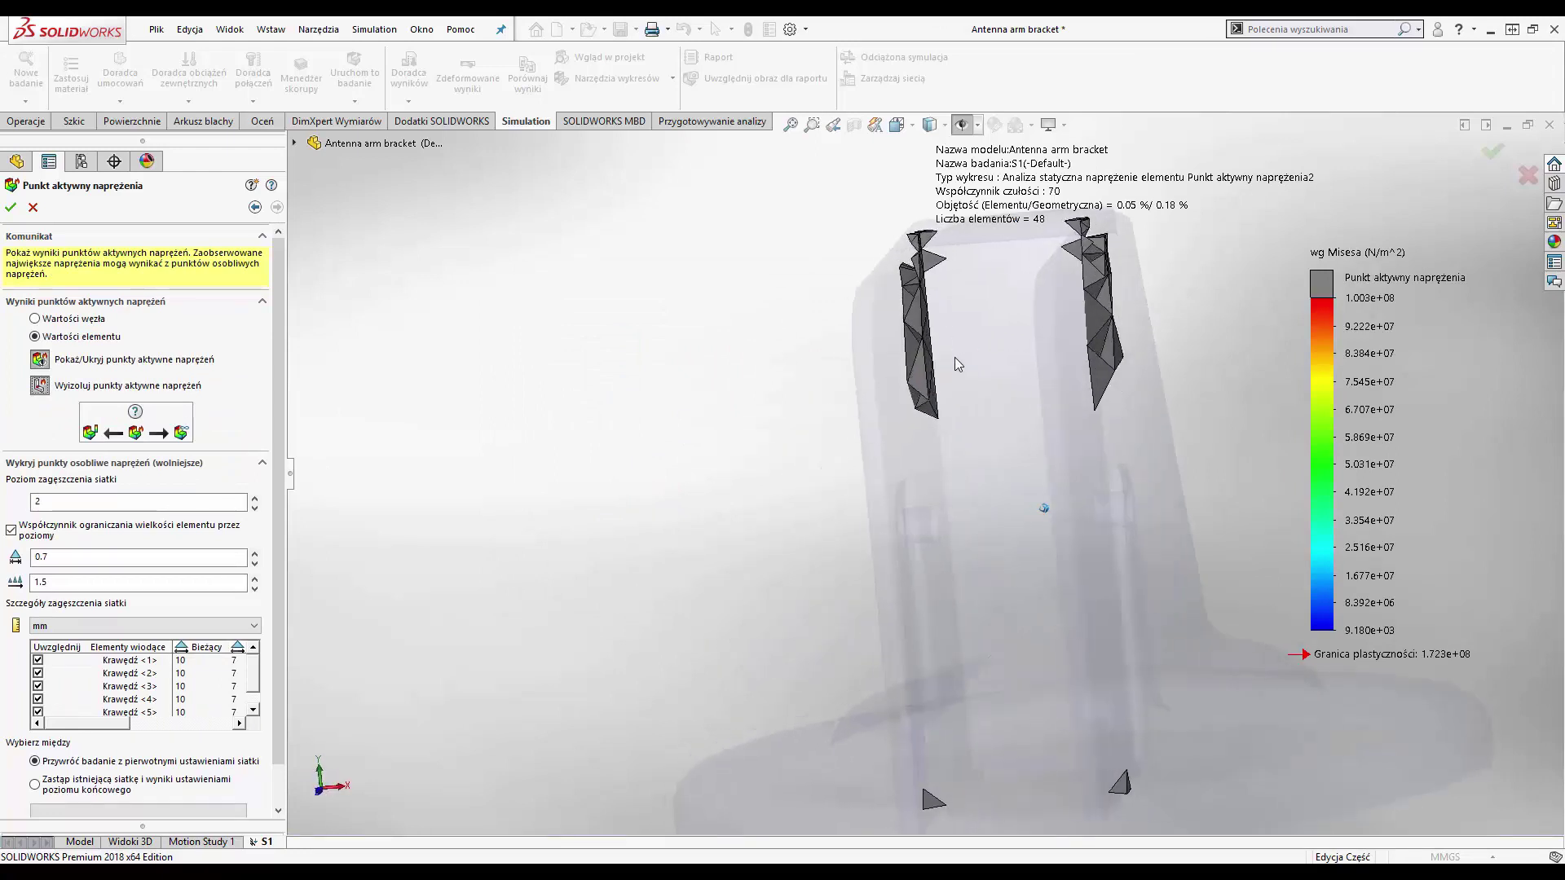
left_click(937, 347)
mouse_move(937, 347)
middle_mouse_down()
mouse_move(1084, 390)
mouse_move(1039, 358)
middle_mouse_up()
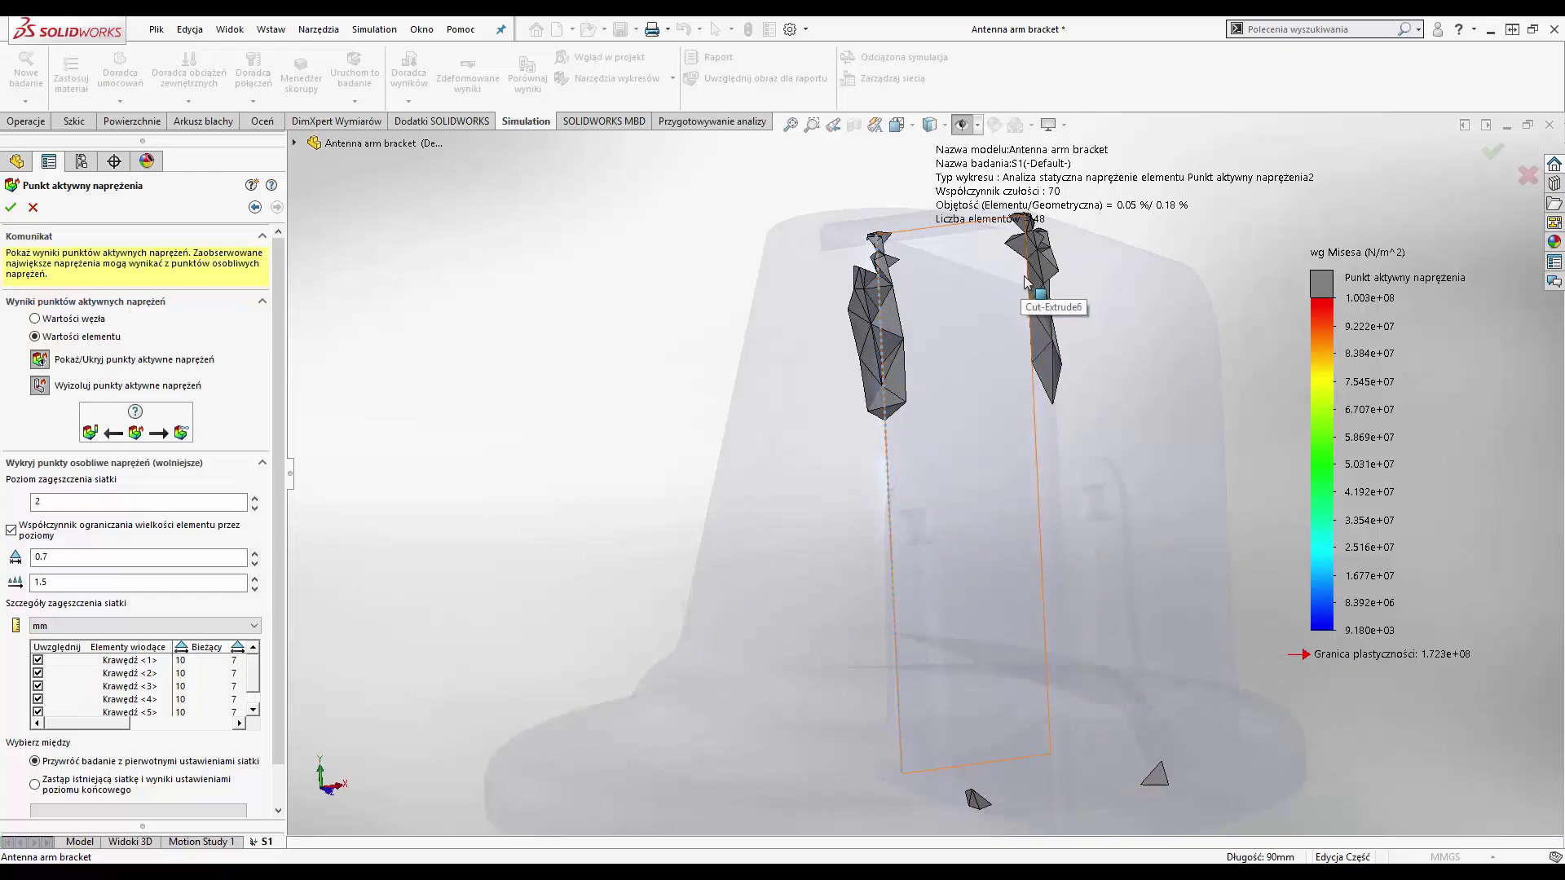
mouse_move(1028, 283)
middle_mouse_down()
mouse_move(1079, 423)
mouse_move(1036, 711)
mouse_move(1020, 652)
middle_mouse_up()
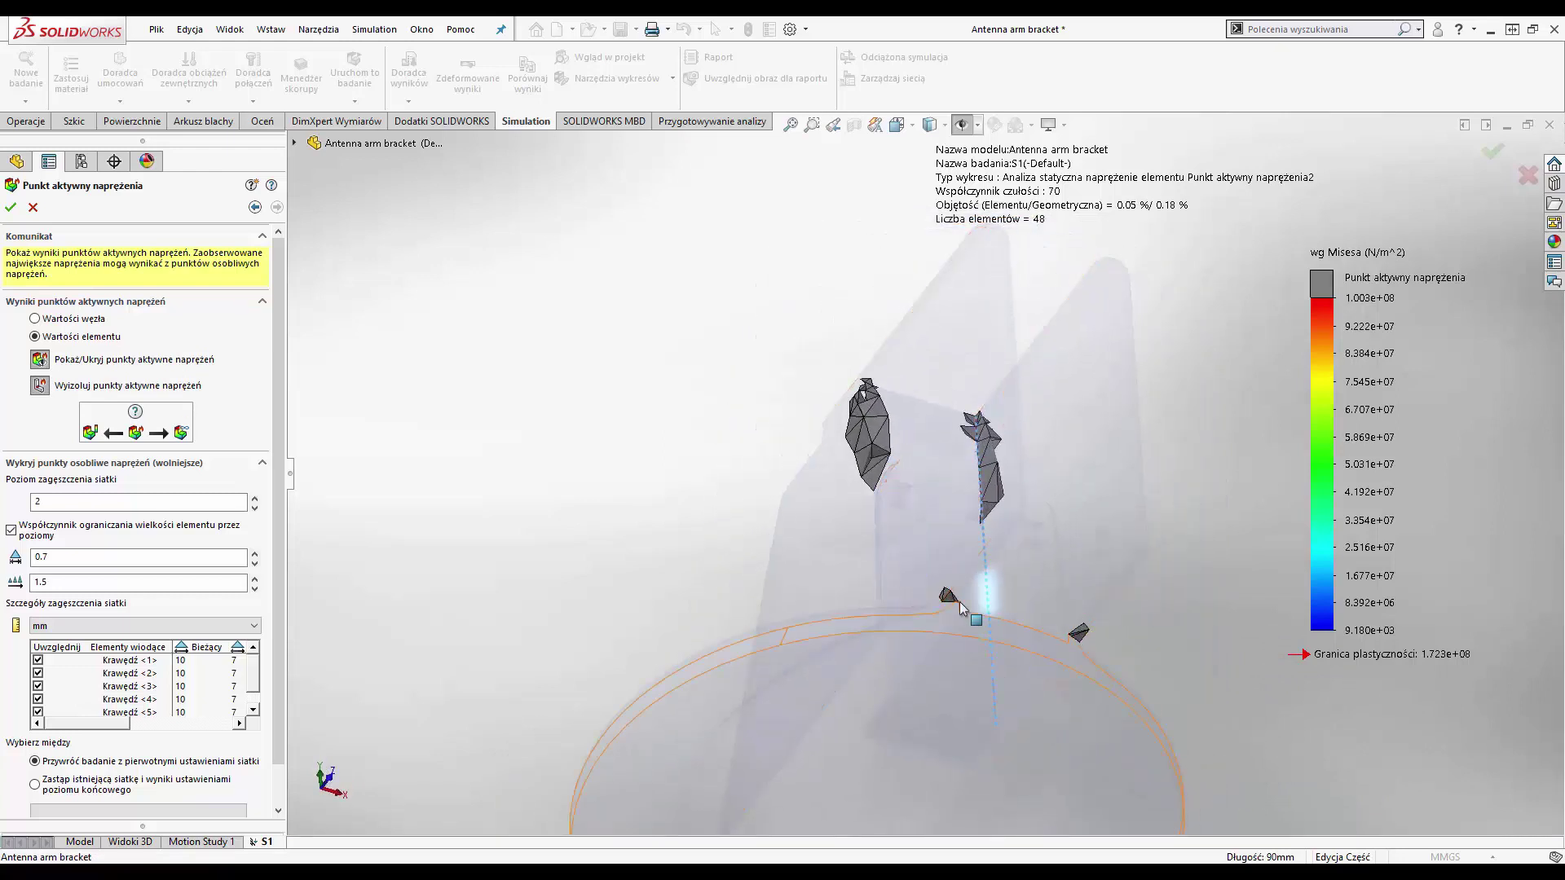
key("z")
mouse_move(647, 536)
middle_mouse_down()
mouse_move(1118, 541)
mouse_move(353, 524)
middle_mouse_up()
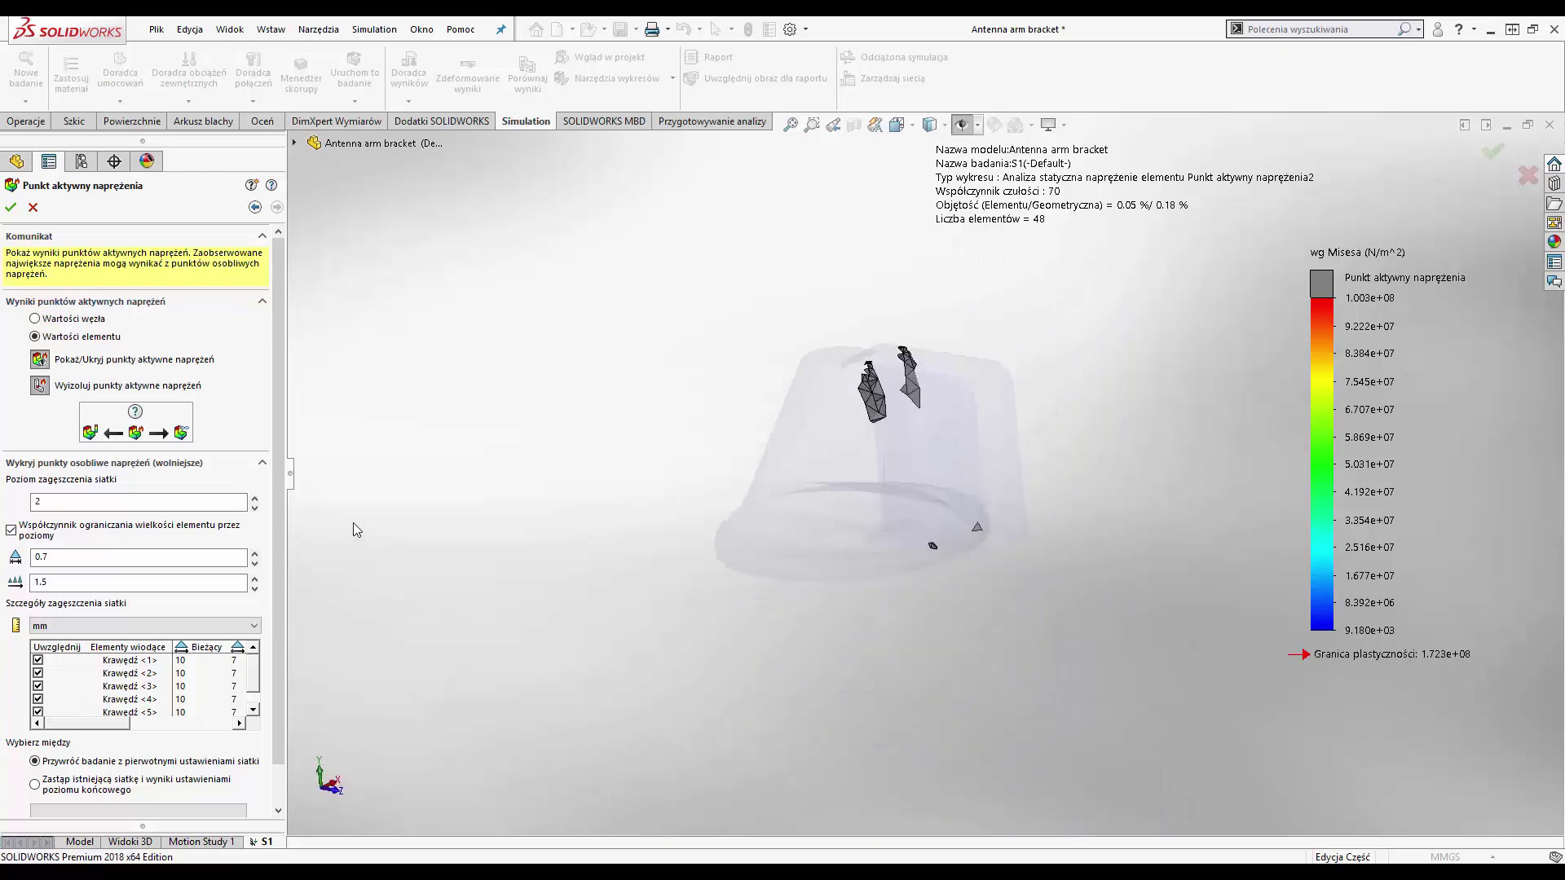
scroll(281, 589, "down", 2)
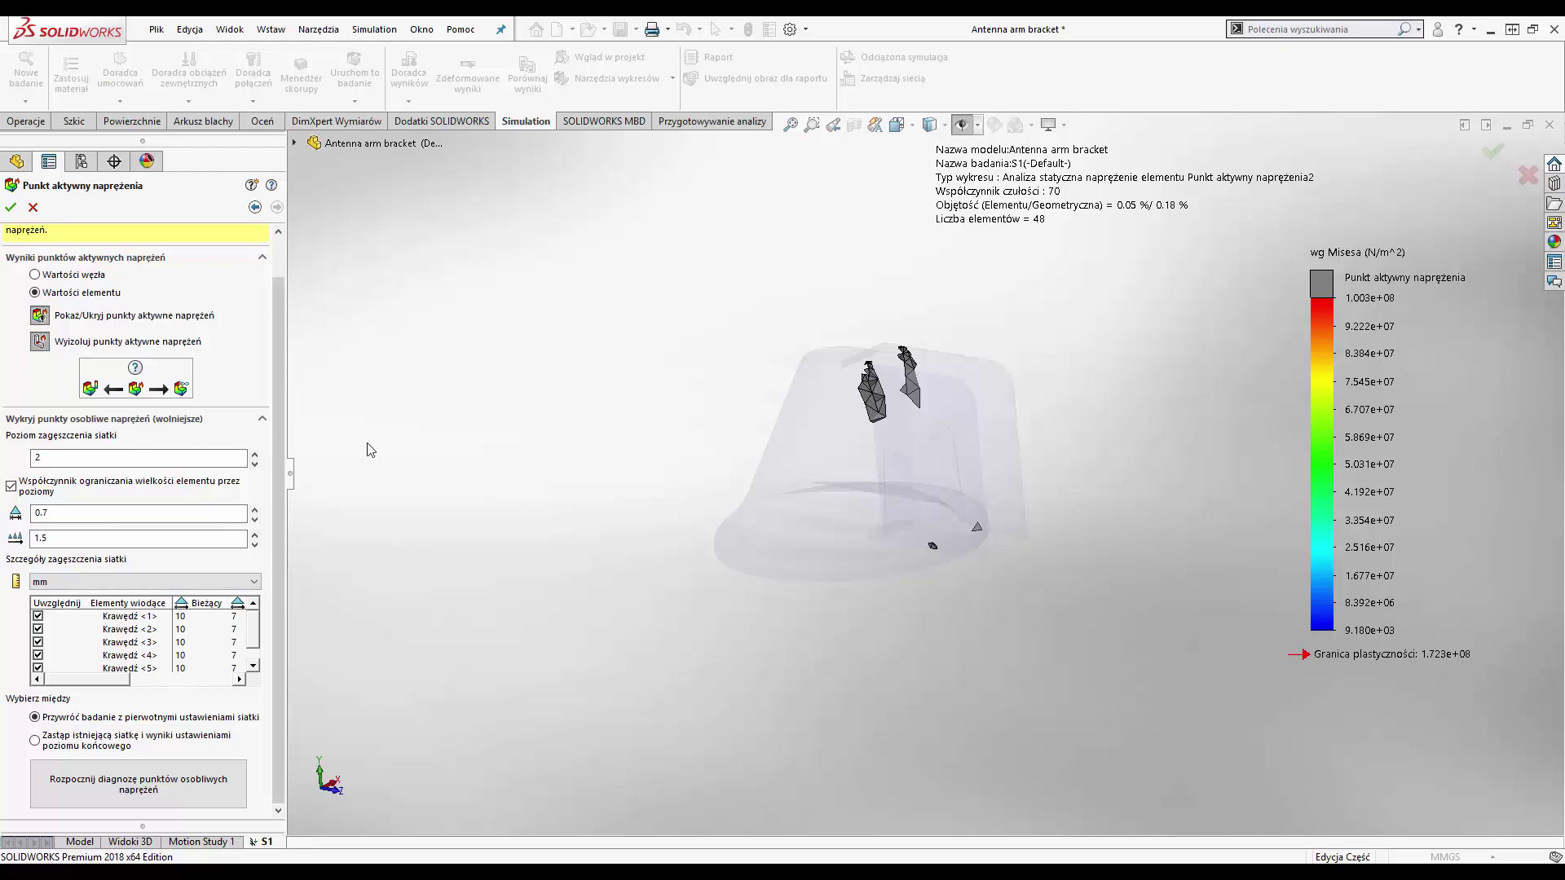
middle_click_drag(400, 446, 454, 454)
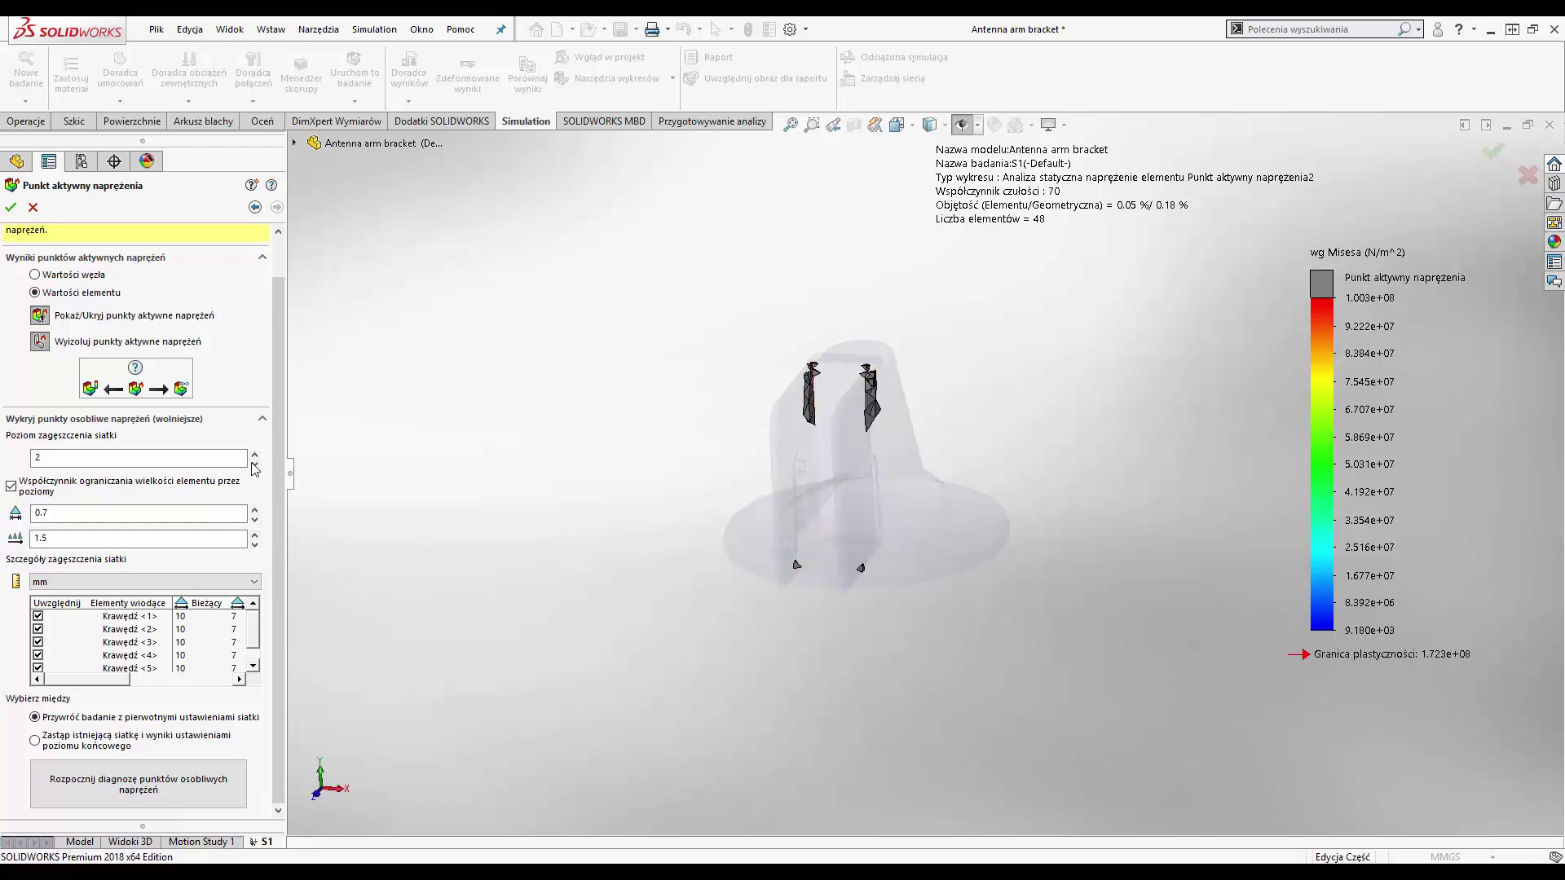
Run the stress singularity diagnosis at mesh refinement level 2.
left_click(159, 786)
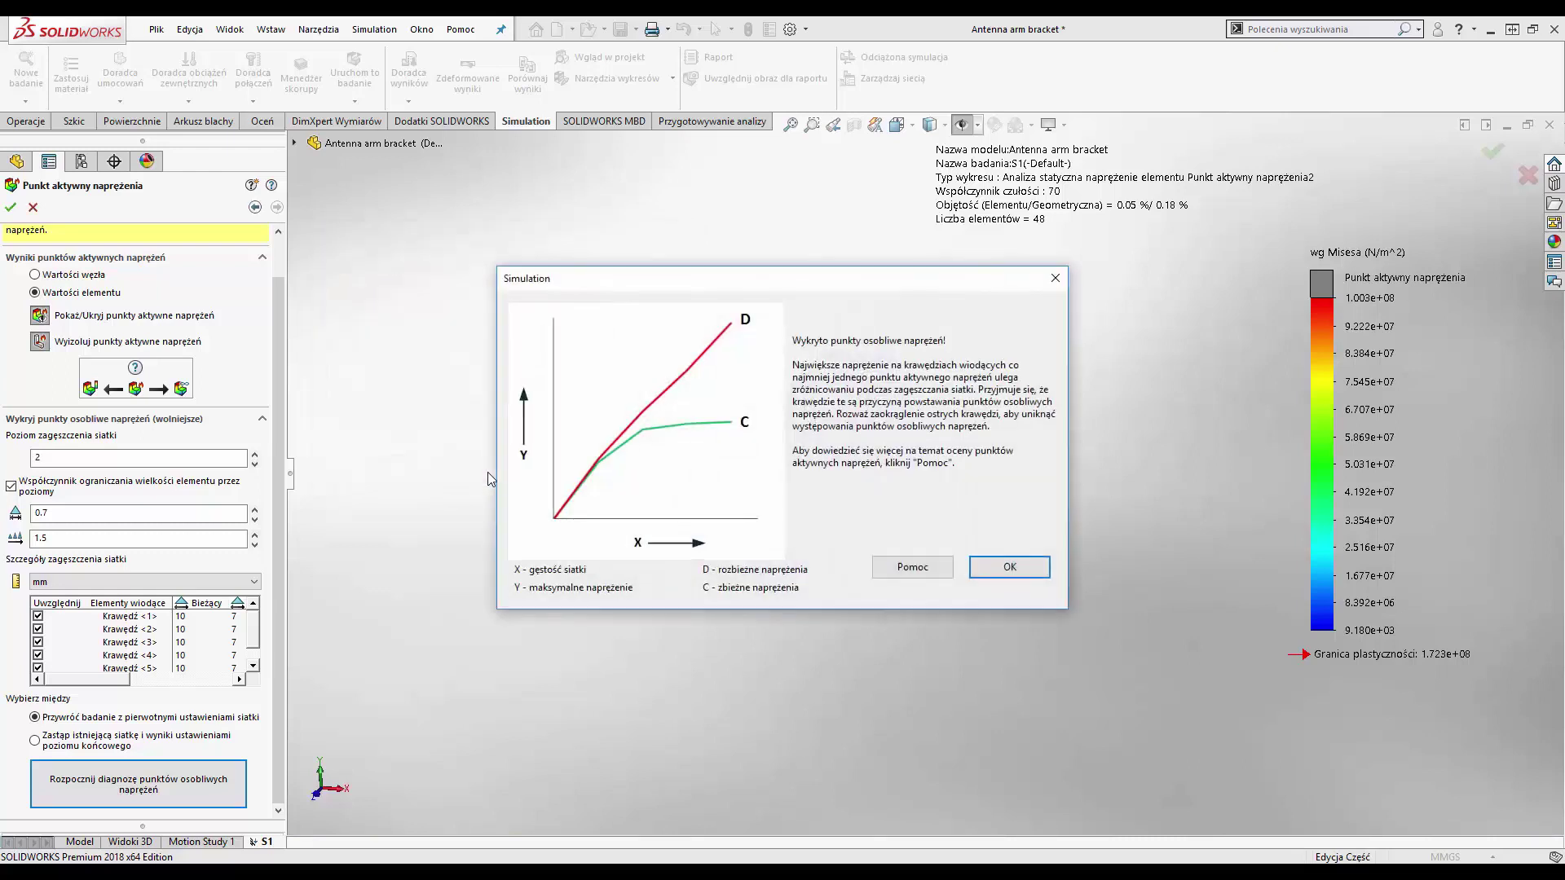
Inspect the 358 singularity elements from several views, then keep the Punkt aktywny naprężenia2 plot.
left_click(1008, 568)
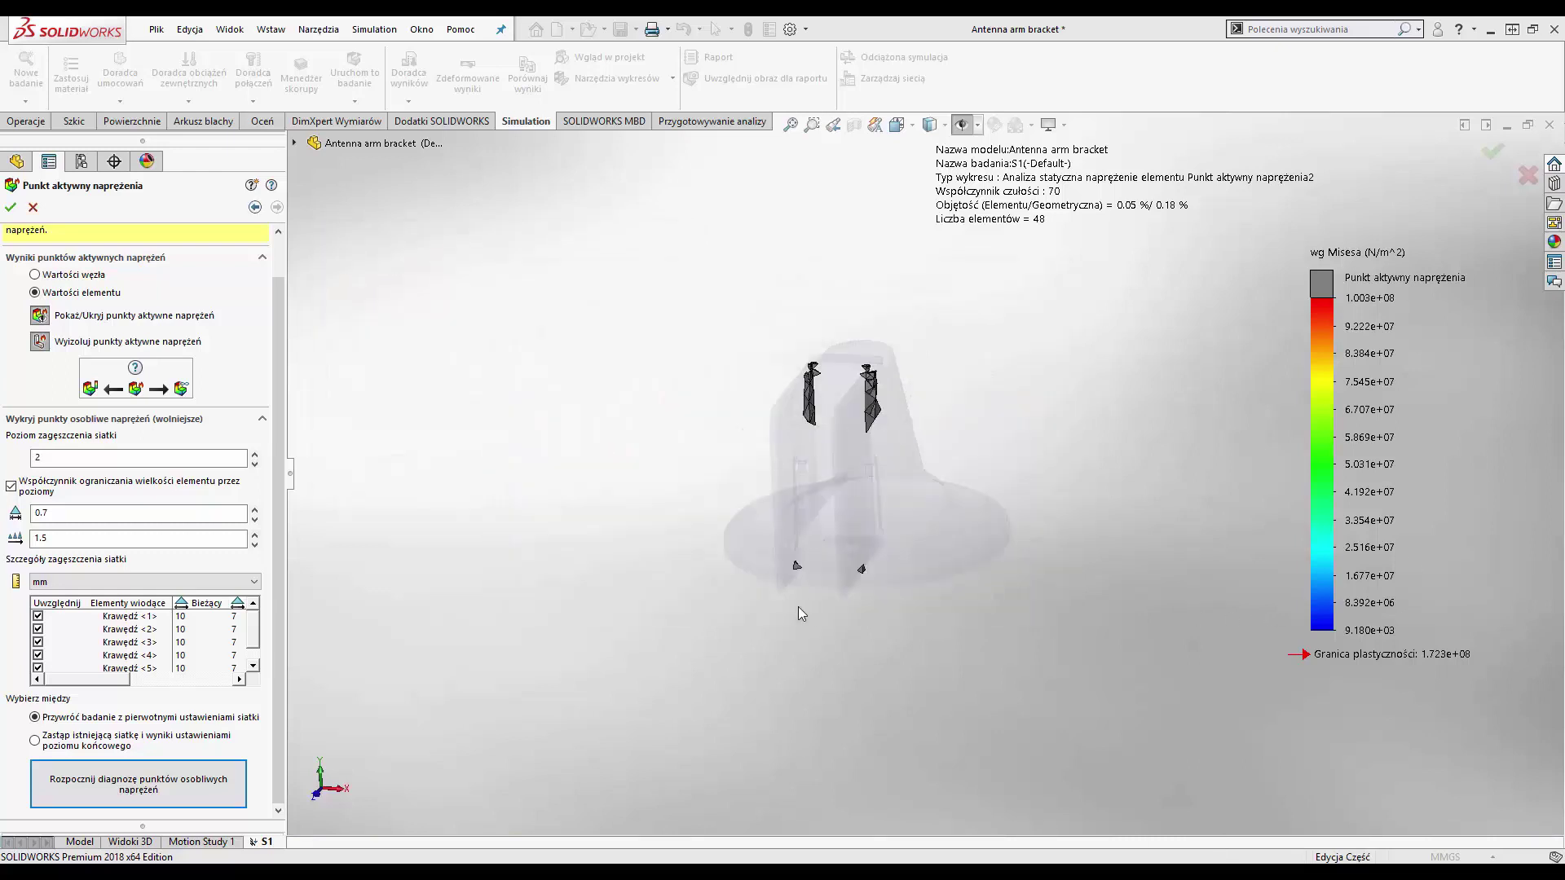
scroll(817, 414, "down", 1)
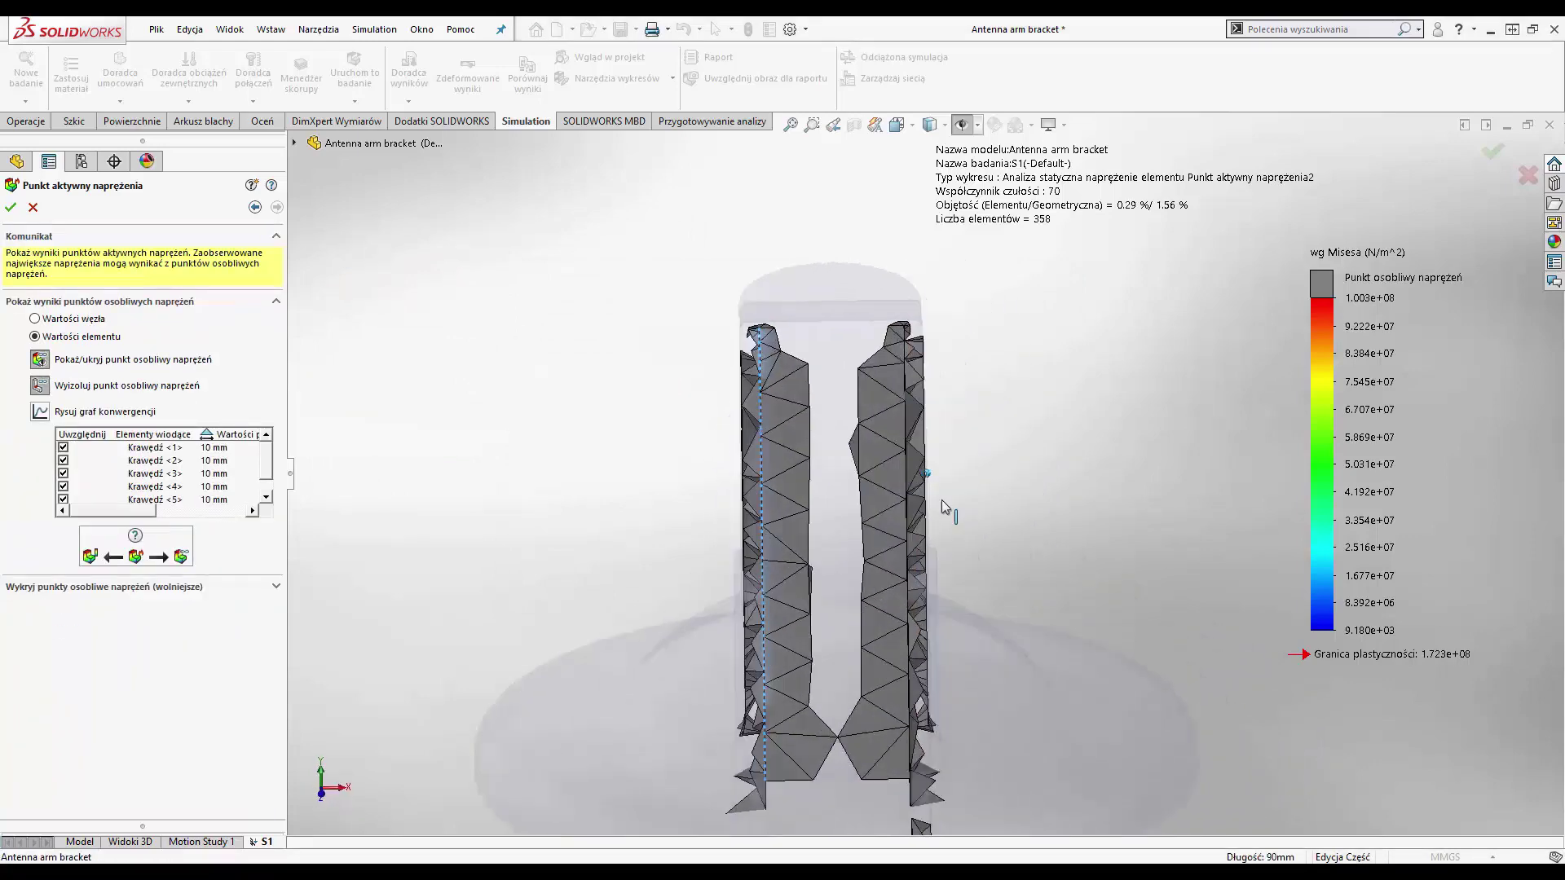
middle_click_drag(823, 423, 937, 505)
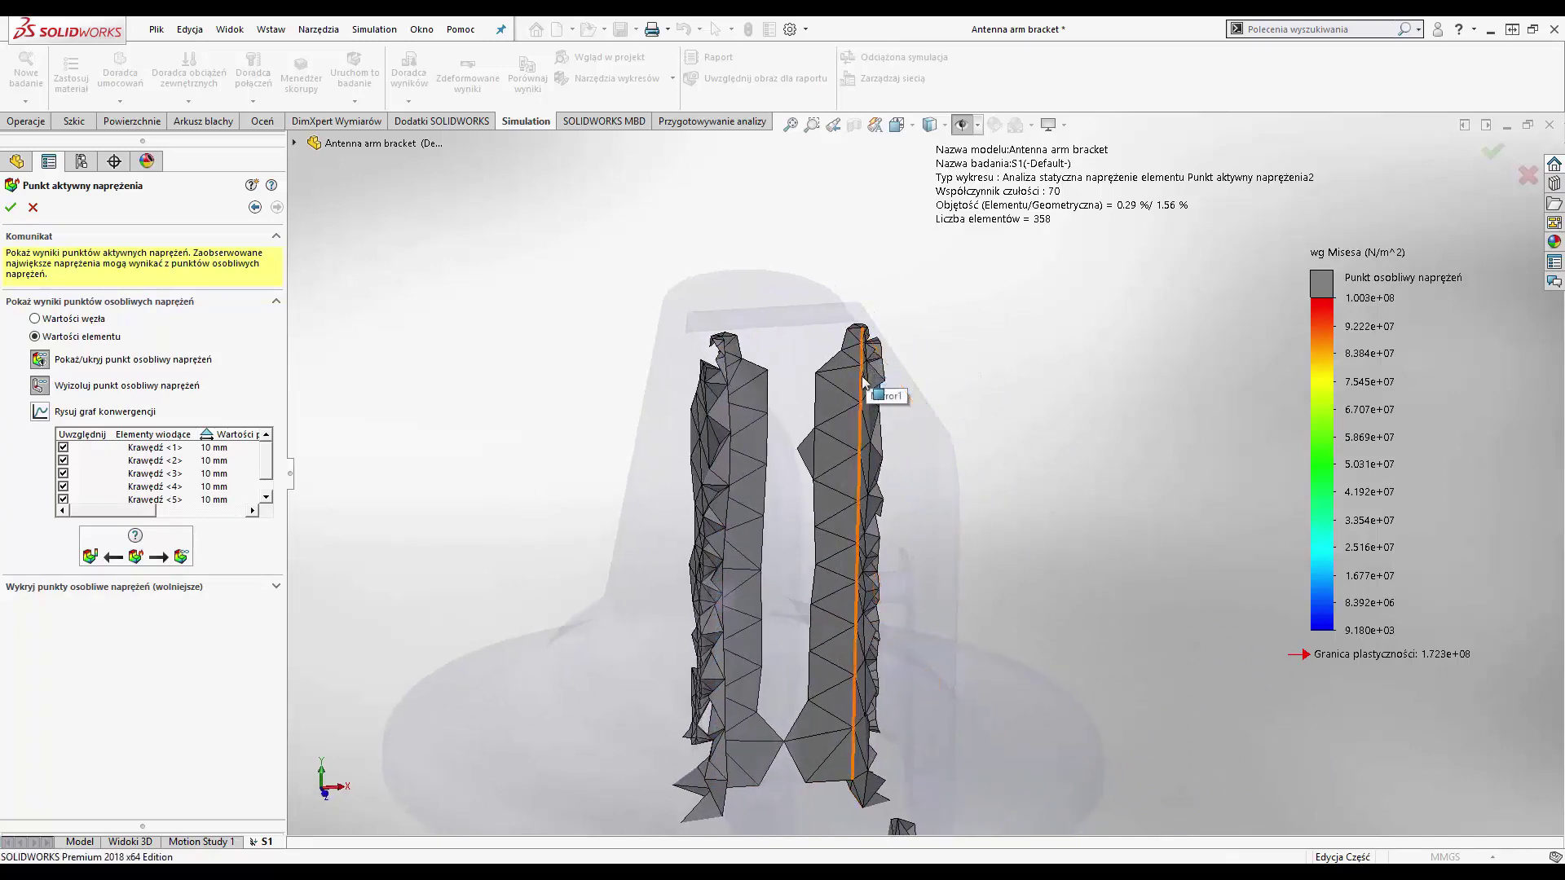
key("ctrl+1")
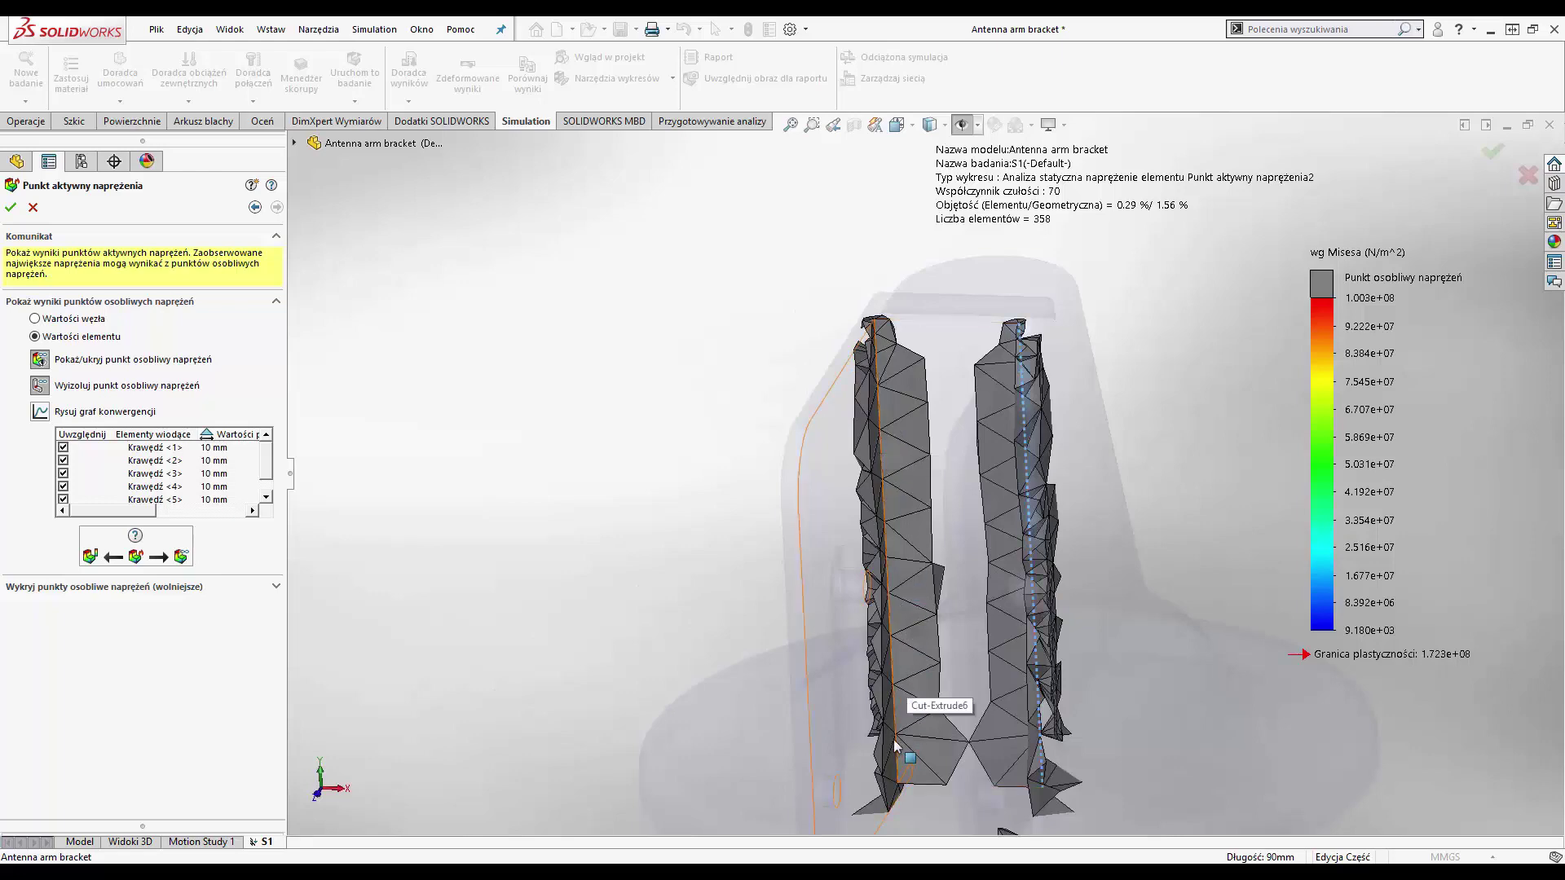
key("ctrl+1")
mouse_move(1019, 854)
middle_mouse_down()
mouse_move(1015, 576)
mouse_move(935, 601)
middle_mouse_up()
scroll(901, 534, "down", 5)
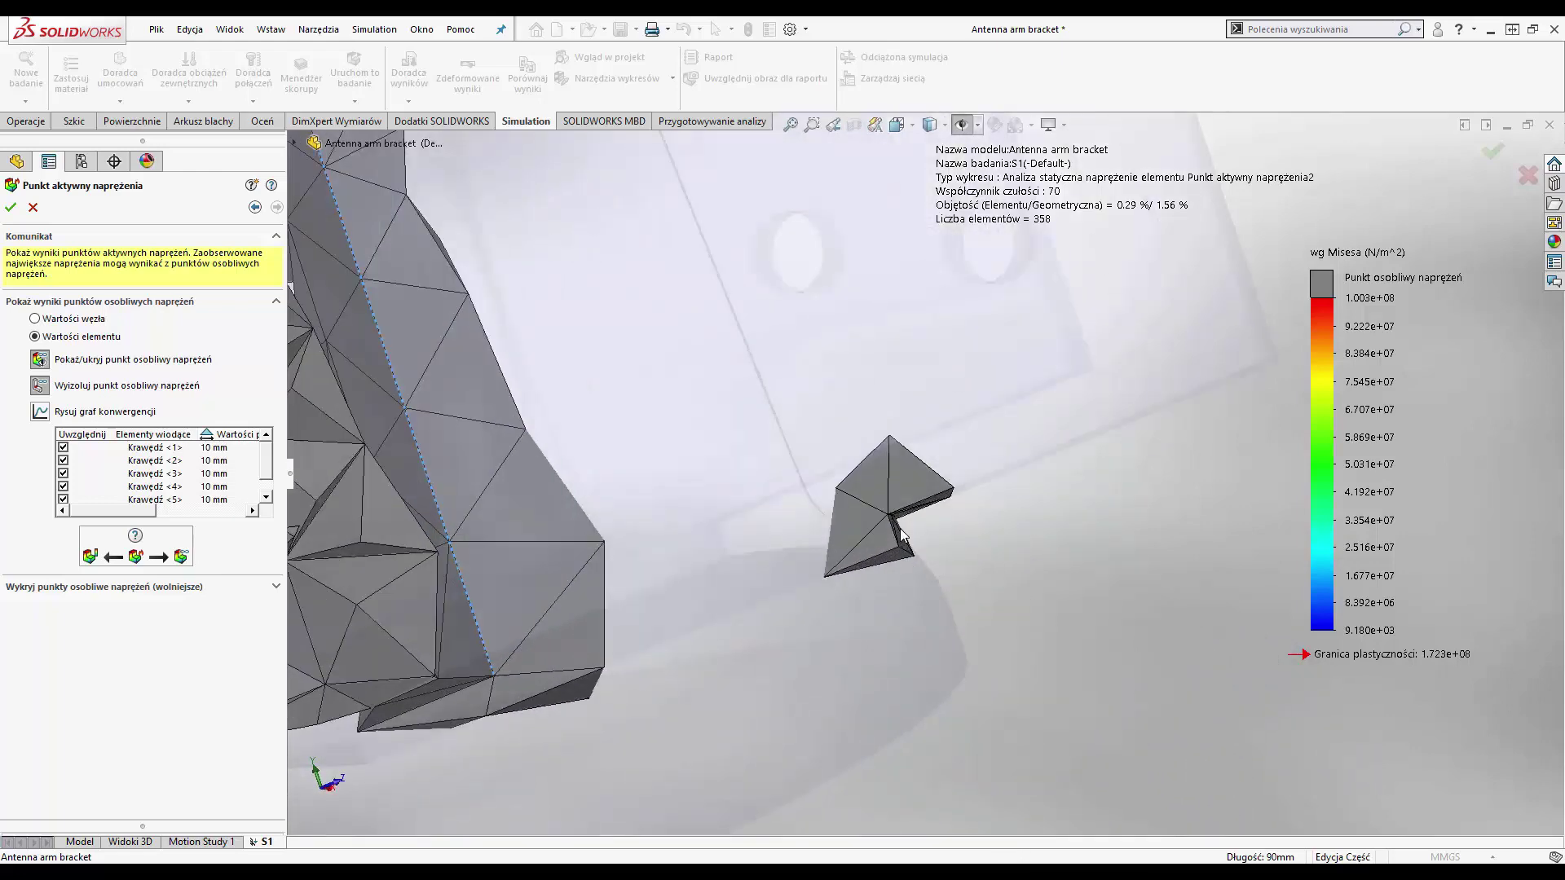
left_click(32, 208)
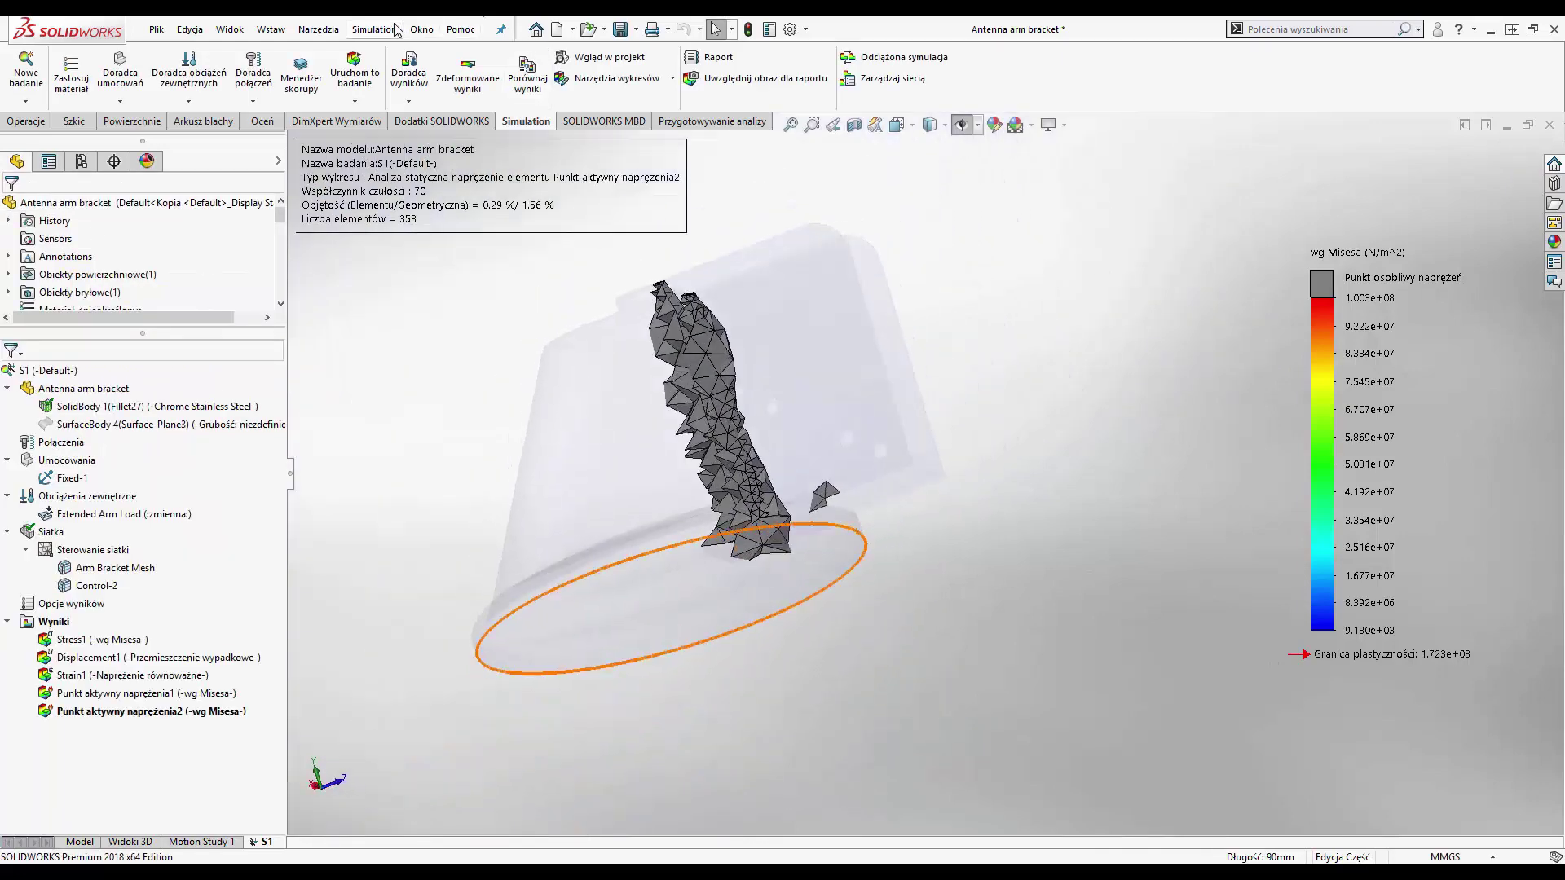
Switch back to the TV Antenna assembly and swing the antenna arm and plate around their base.
left_click(397, 30)
left_click(450, 247)
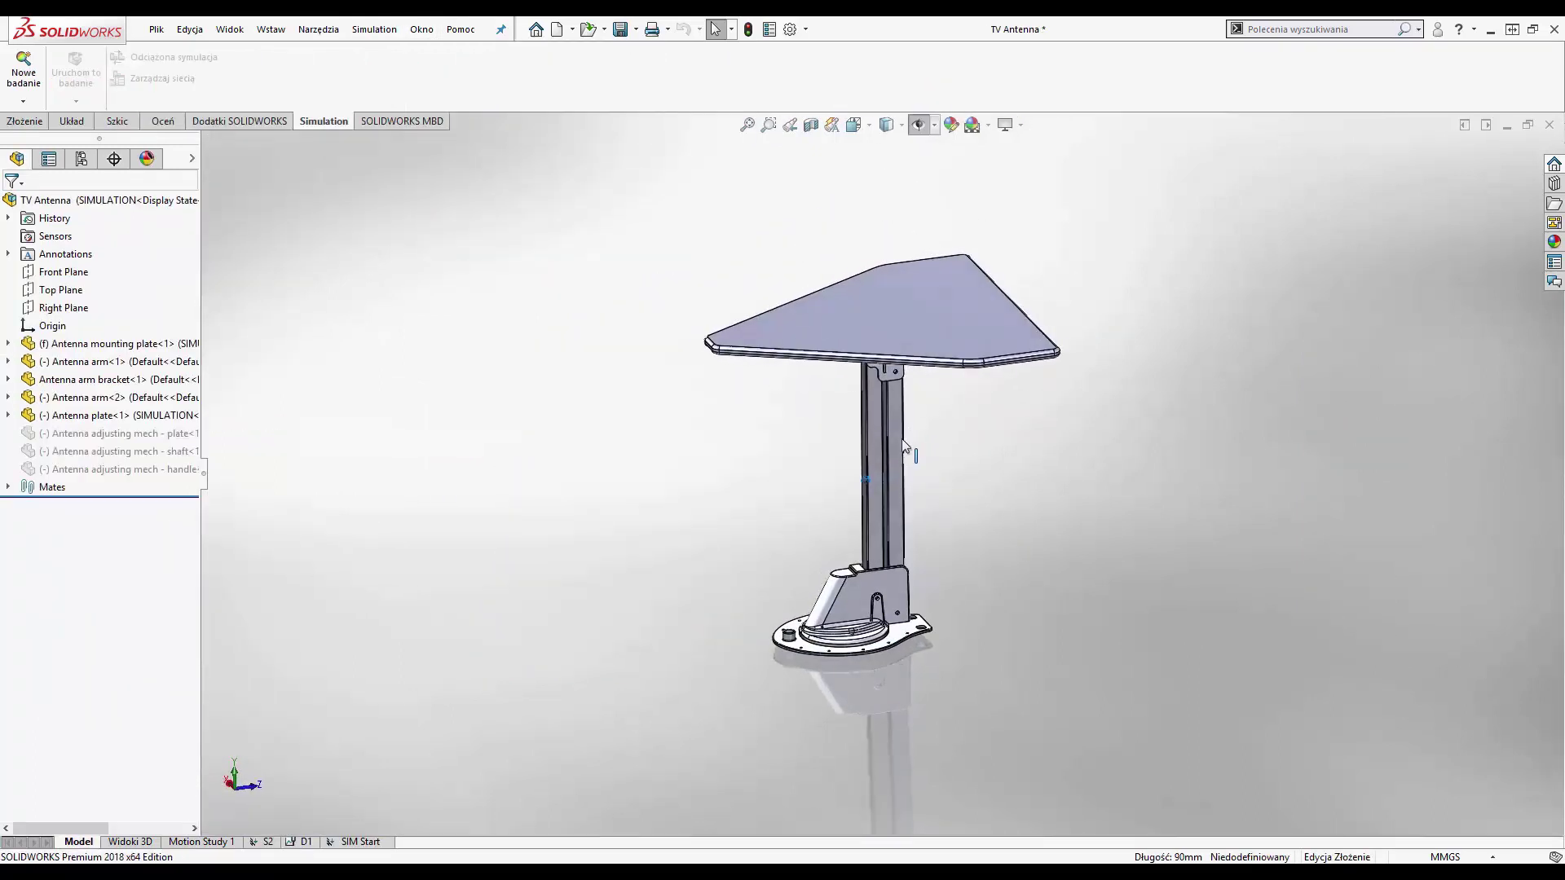
mouse_move(902, 438)
left_mouse_down()
mouse_move(1045, 512)
mouse_move(1020, 482)
left_mouse_up()
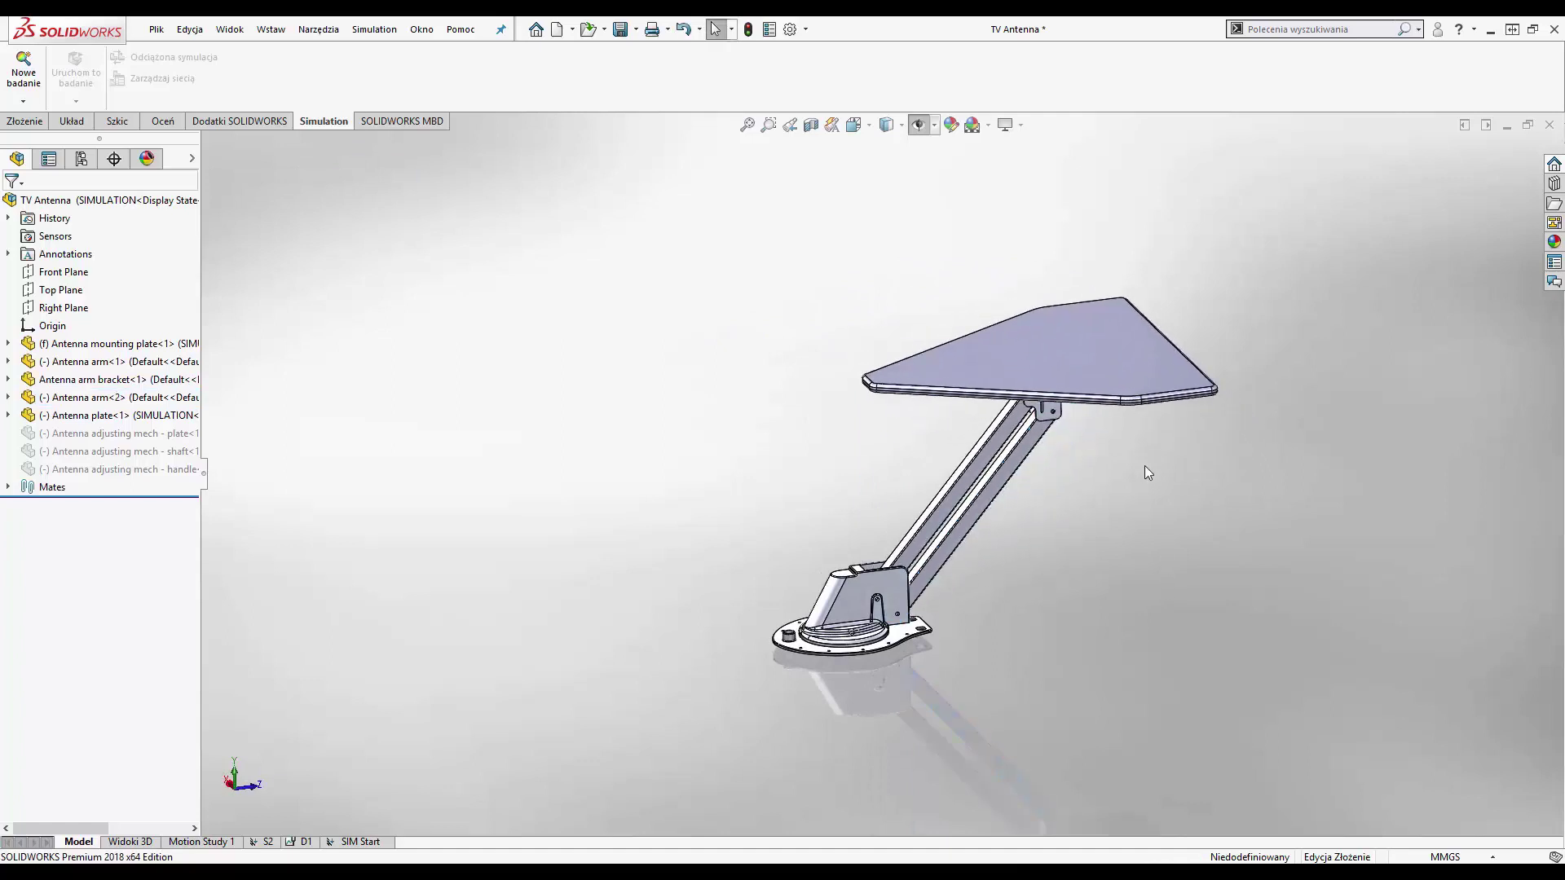
mouse_move(1131, 445)
left_mouse_down()
mouse_move(1046, 460)
mouse_move(1108, 497)
mouse_move(1101, 448)
mouse_move(831, 389)
mouse_move(1007, 411)
mouse_move(1102, 599)
mouse_move(1087, 565)
left_mouse_up()
mouse_move(1065, 457)
left_mouse_down()
mouse_move(960, 459)
mouse_move(1111, 703)
mouse_move(1076, 620)
mouse_move(851, 474)
mouse_move(1070, 603)
mouse_move(1137, 712)
left_mouse_up()
mouse_move(1156, 659)
left_mouse_down()
mouse_move(824, 454)
mouse_move(1064, 689)
mouse_move(1014, 511)
mouse_move(292, 722)
left_mouse_up()
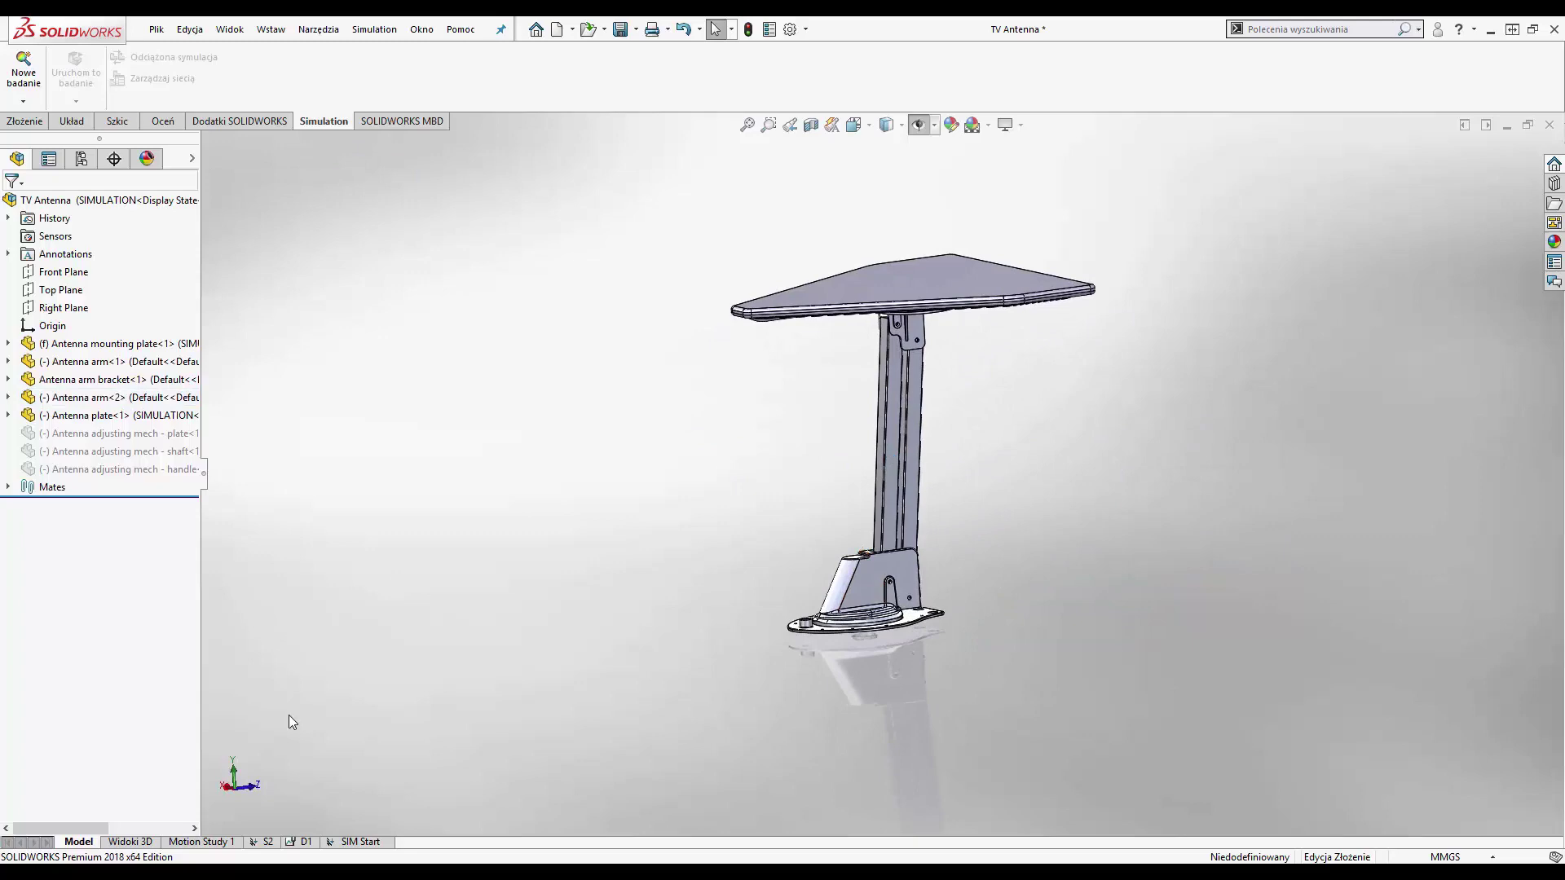
Activate the SIM Start study and open its Import Study Features dialog.
left_click(364, 843)
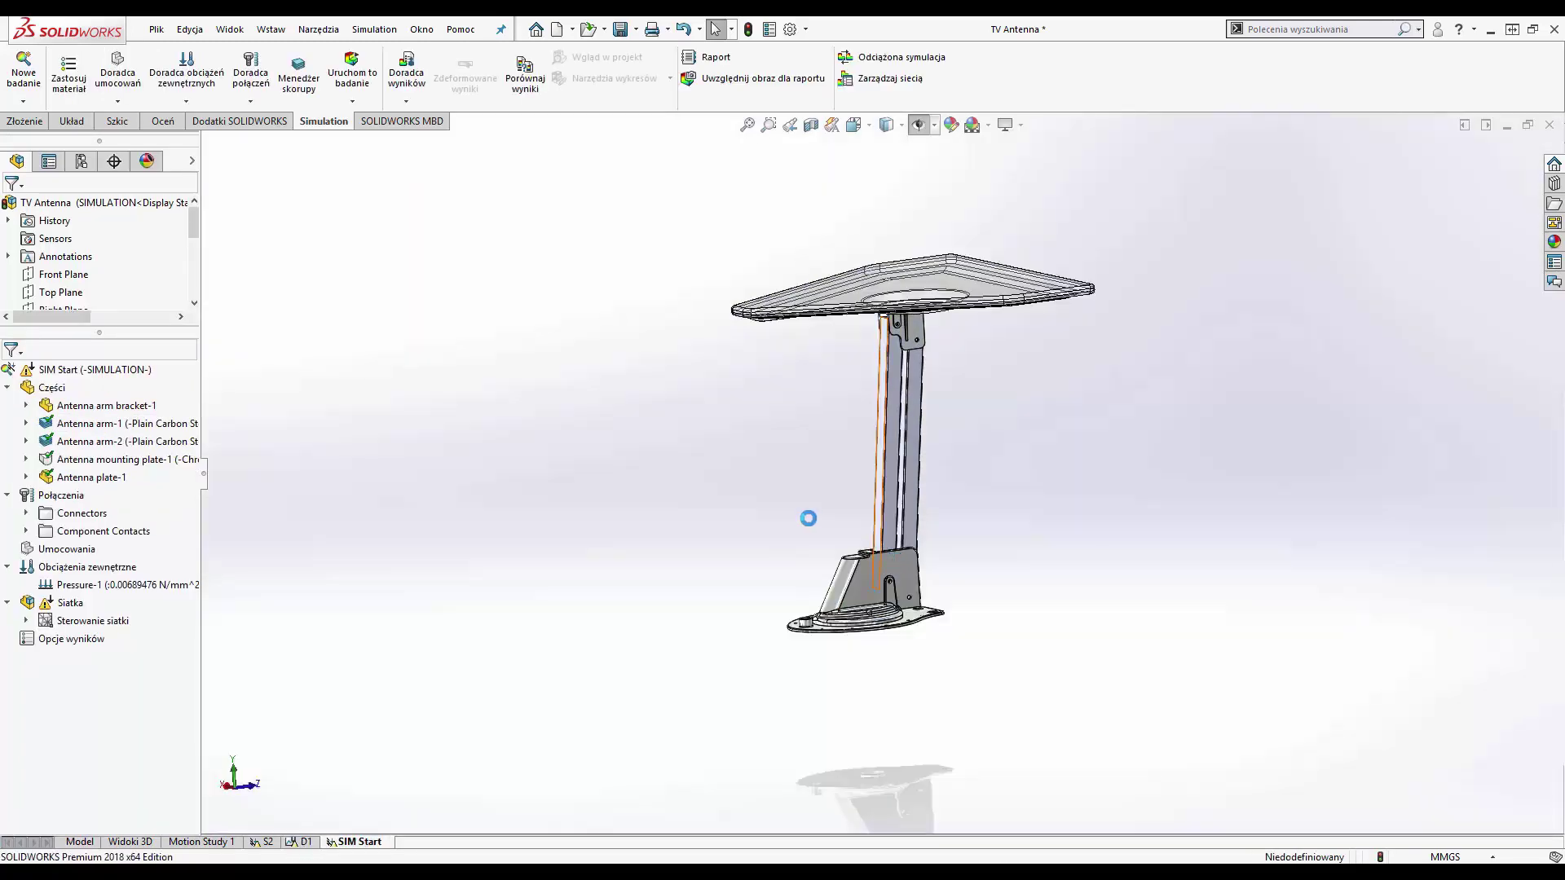
scroll(878, 621, "down", 5)
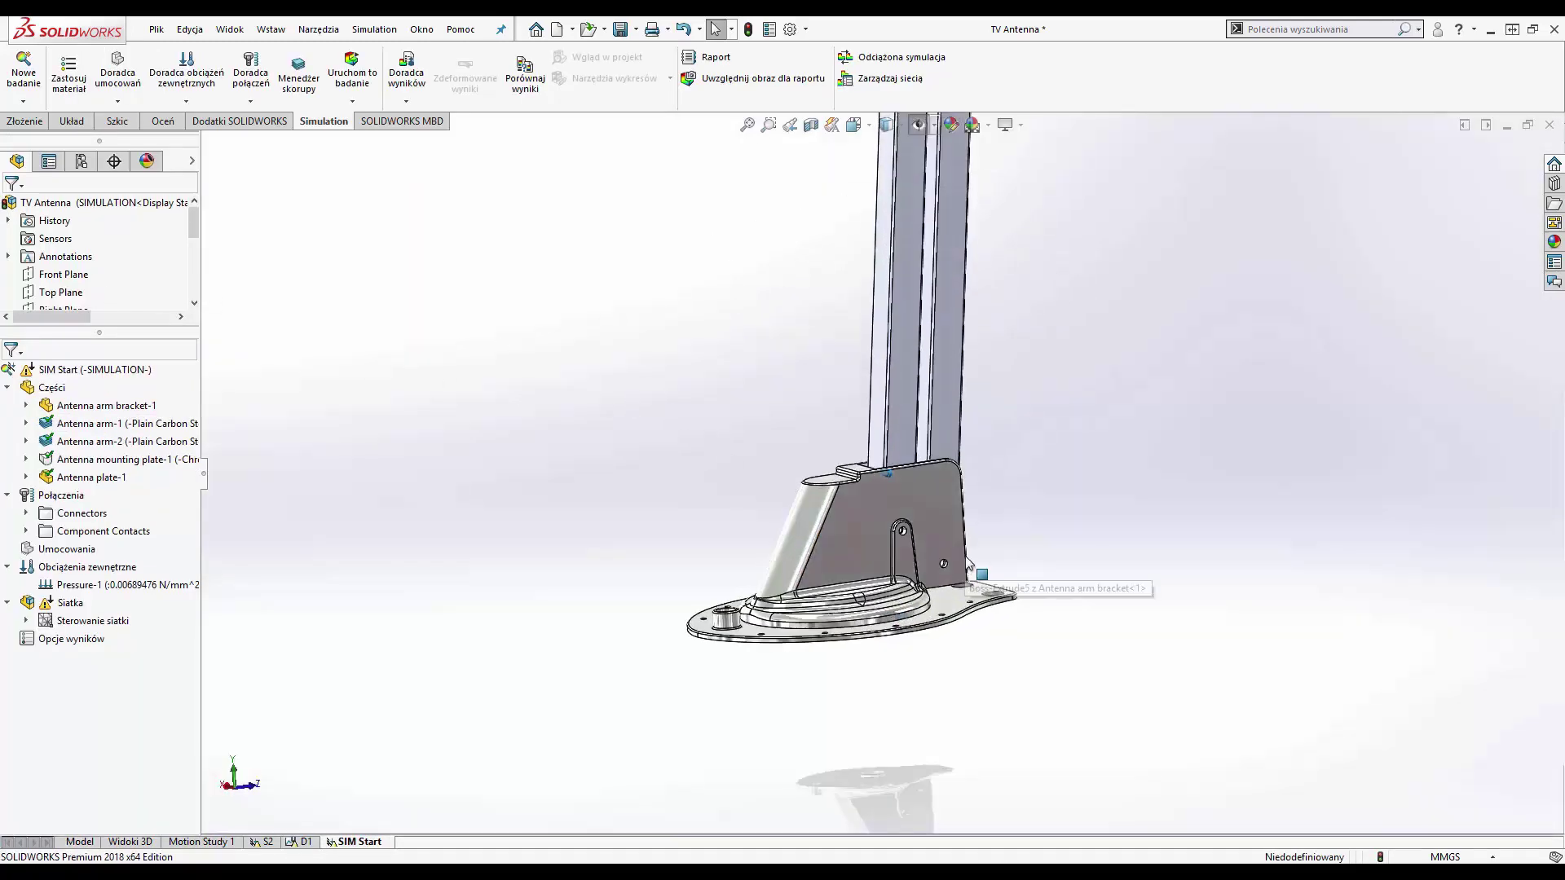
right_click(131, 378)
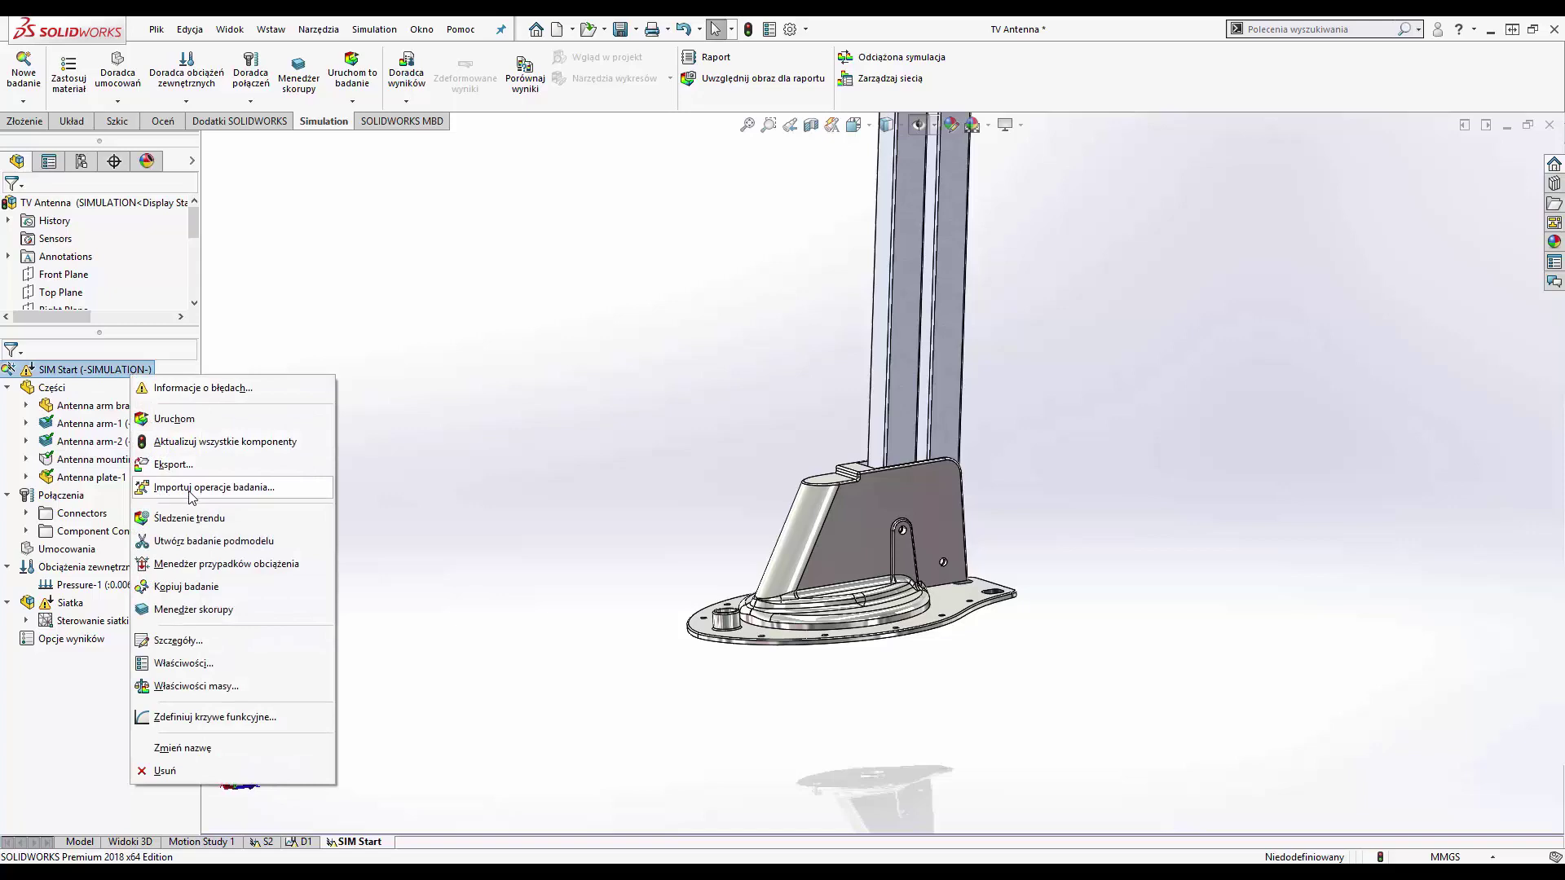
left_click(190, 491)
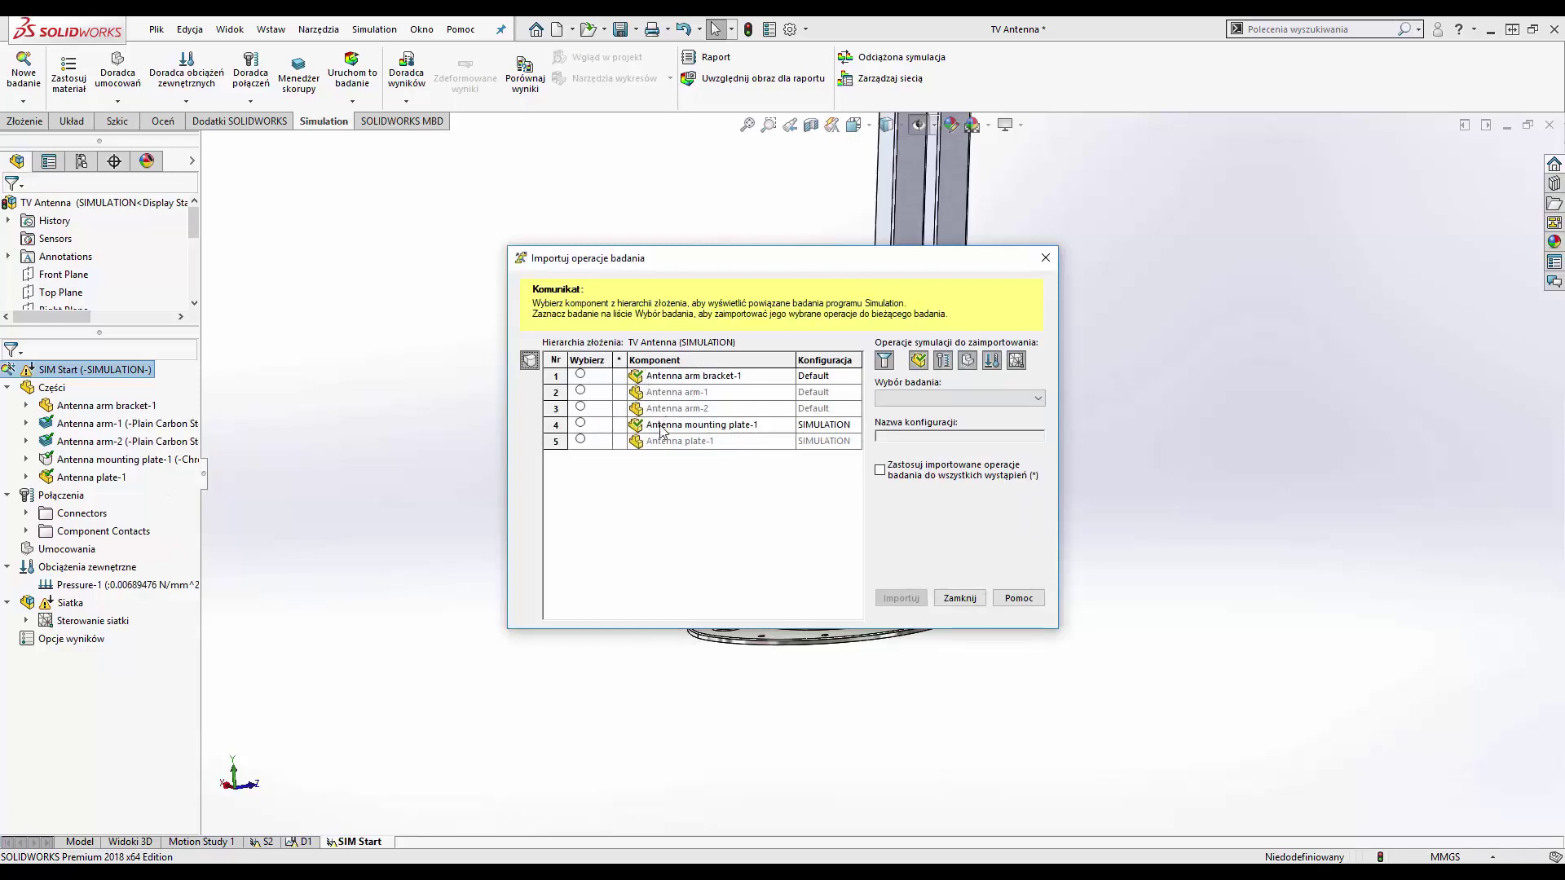
Import the fixtures from Antenna mounting plate-1's study S1 into SIM Start.
left_click(580, 423)
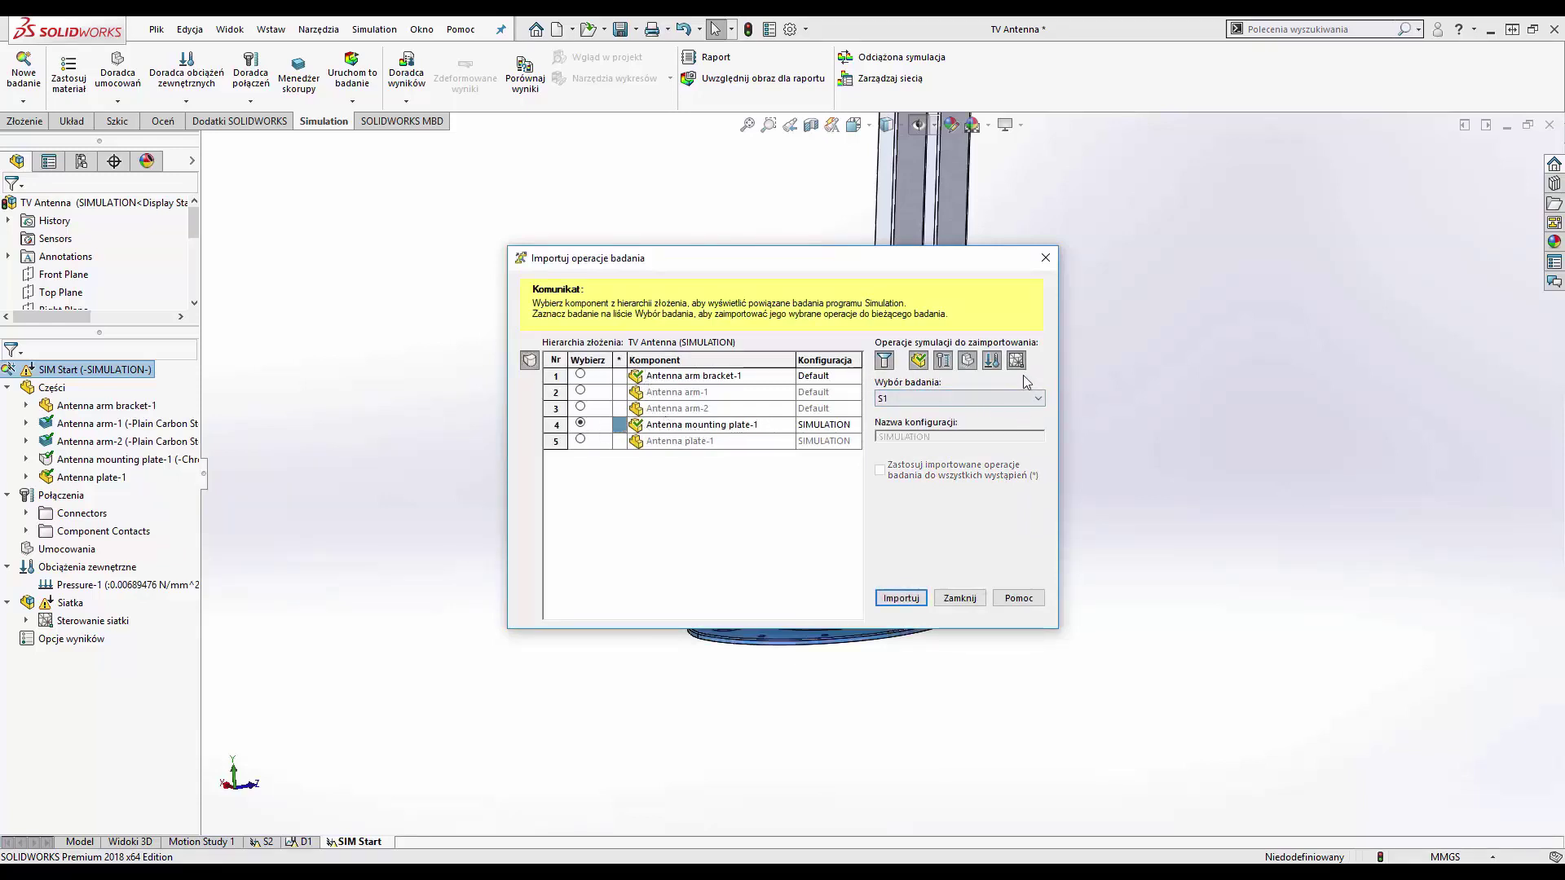
left_click(885, 360)
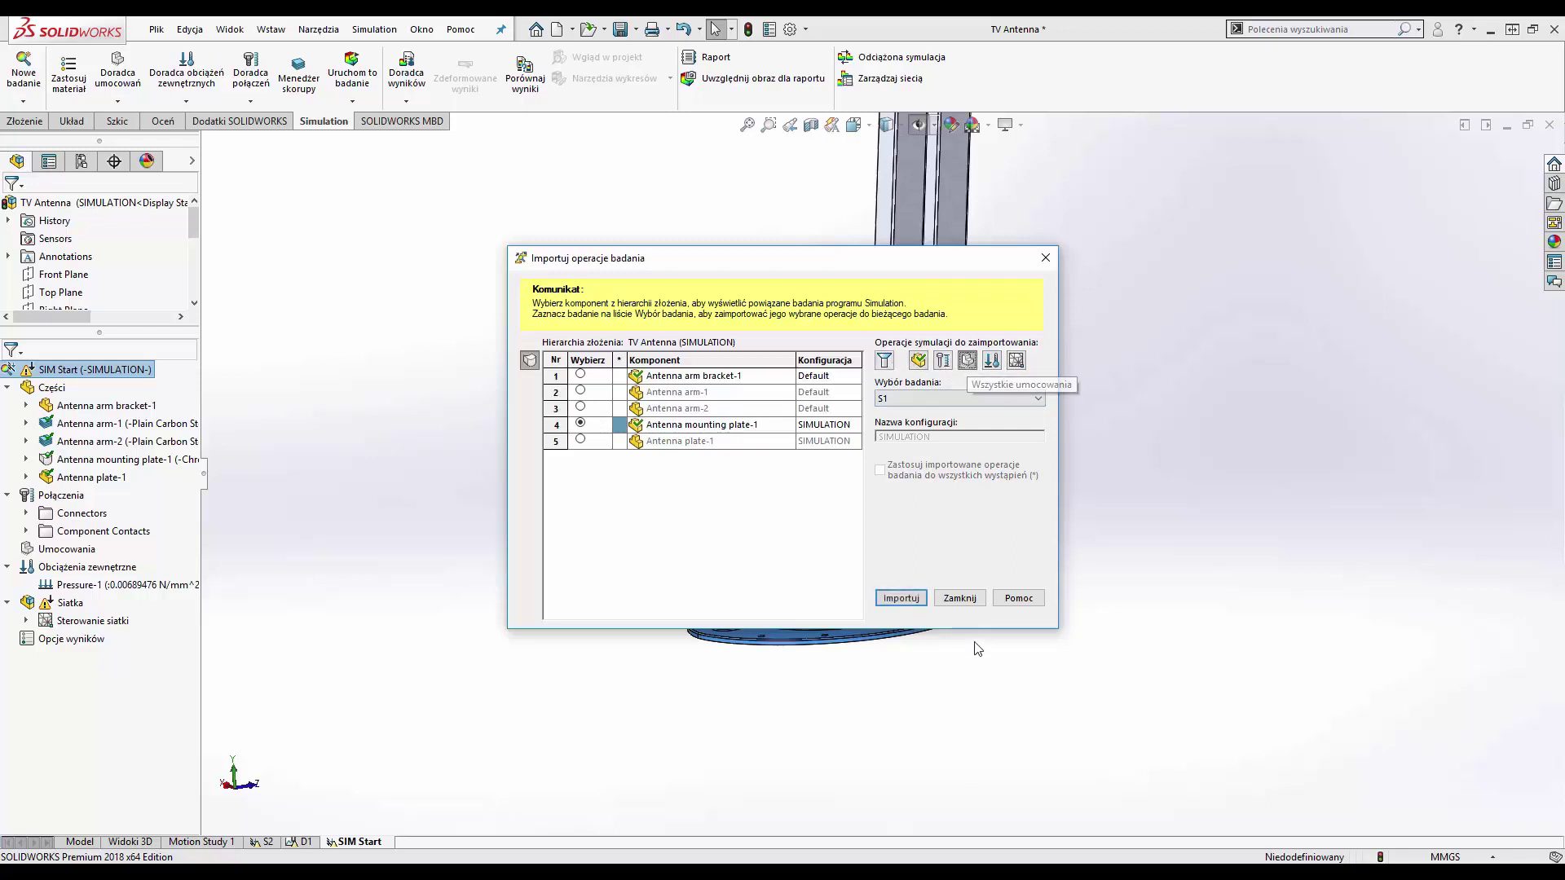
left_click(938, 398)
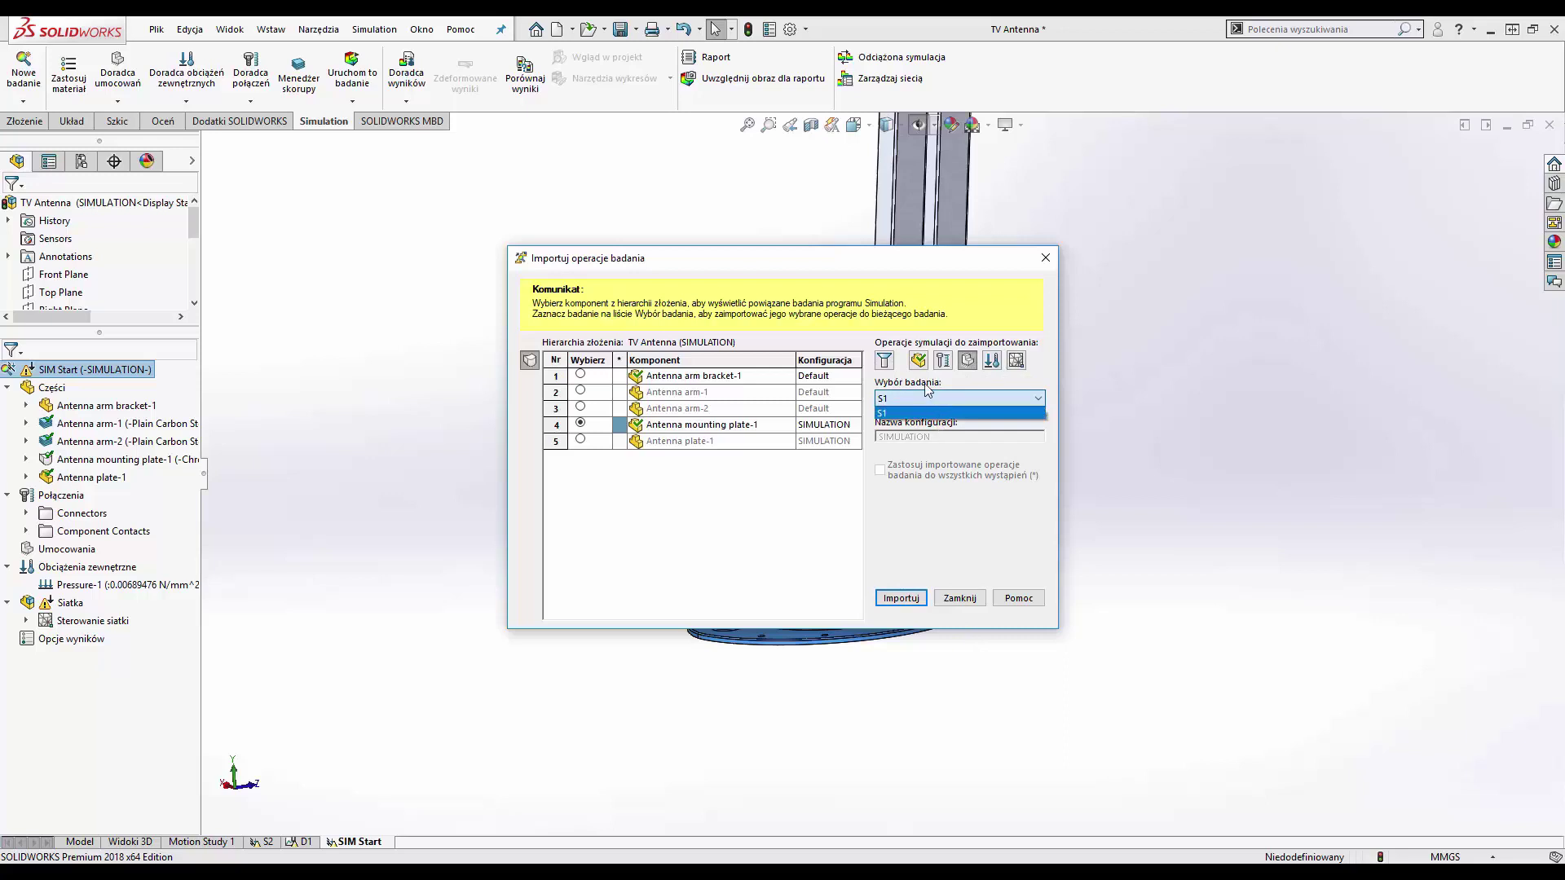
left_click(925, 398)
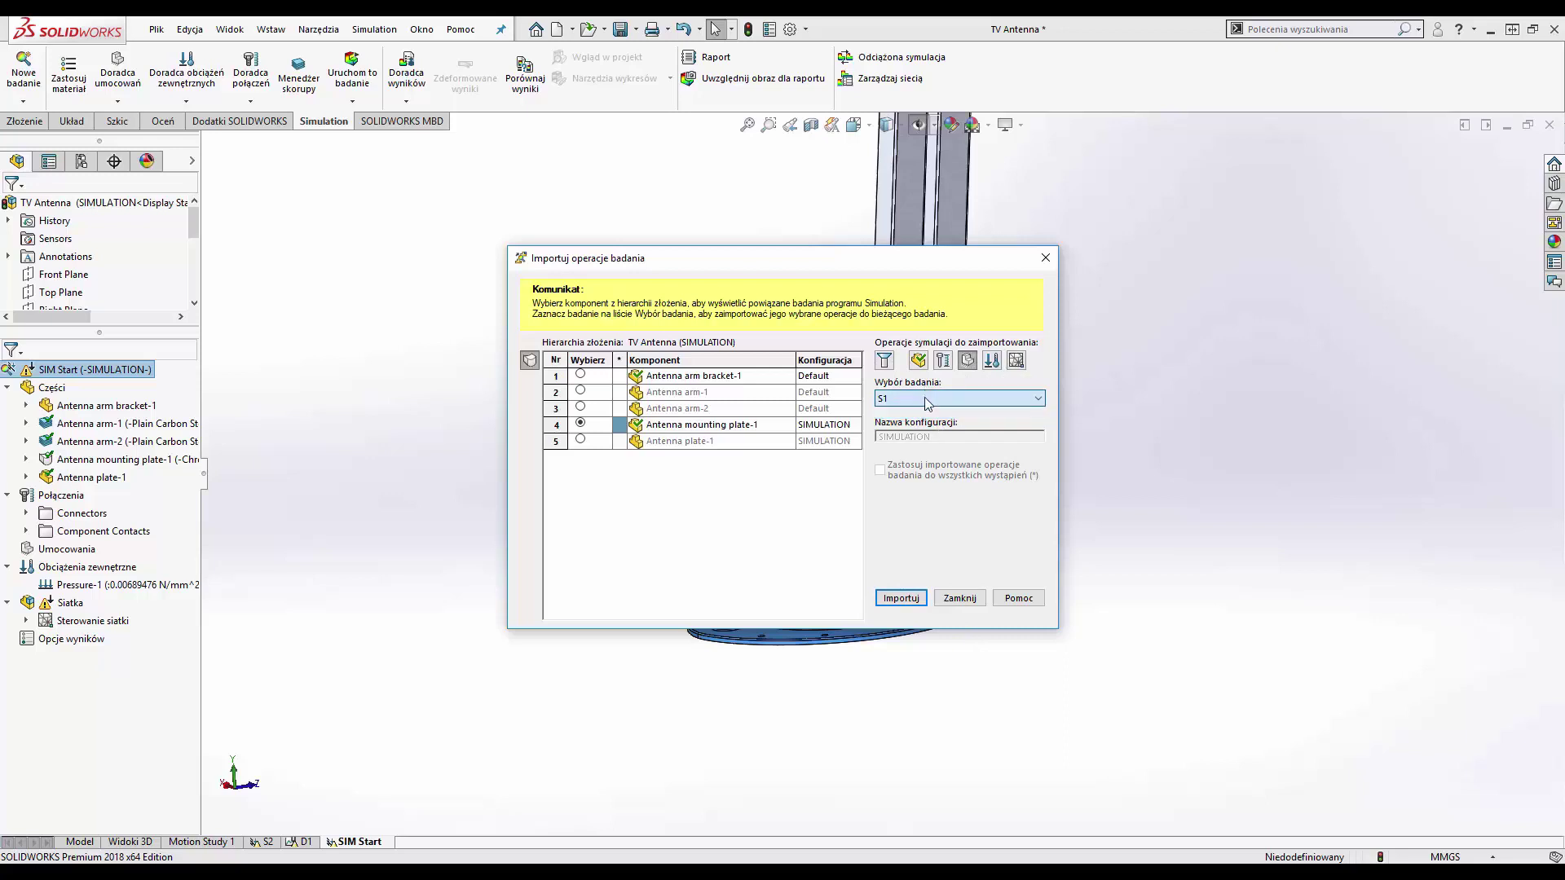
left_click(907, 592)
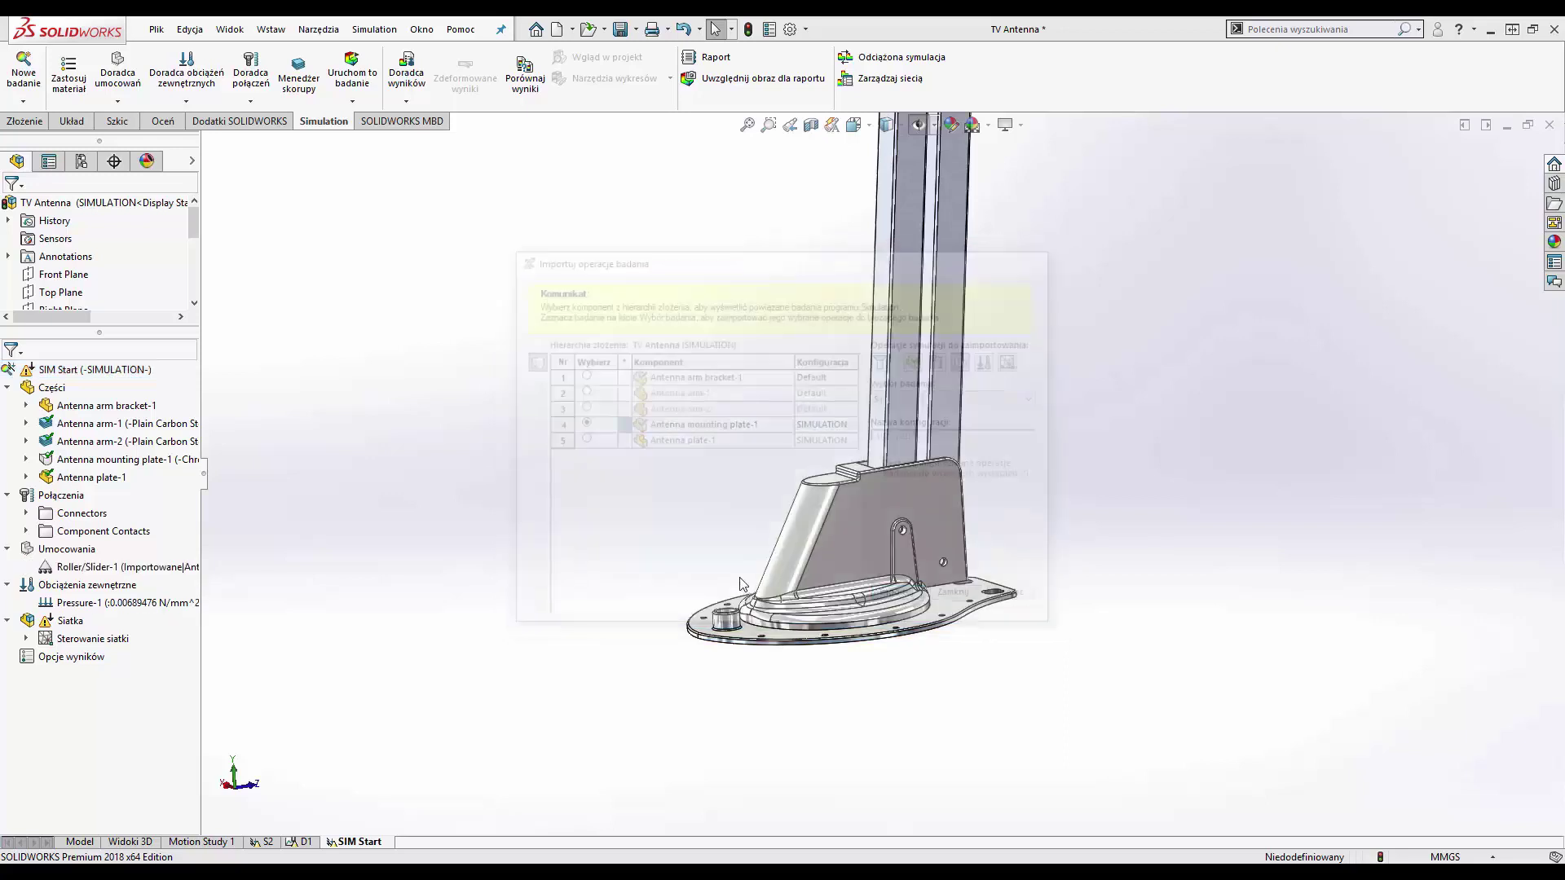
mouse_move(425, 548)
middle_mouse_down()
mouse_move(645, 471)
mouse_move(1038, 539)
middle_mouse_up()
scroll(1038, 540, "up", 4)
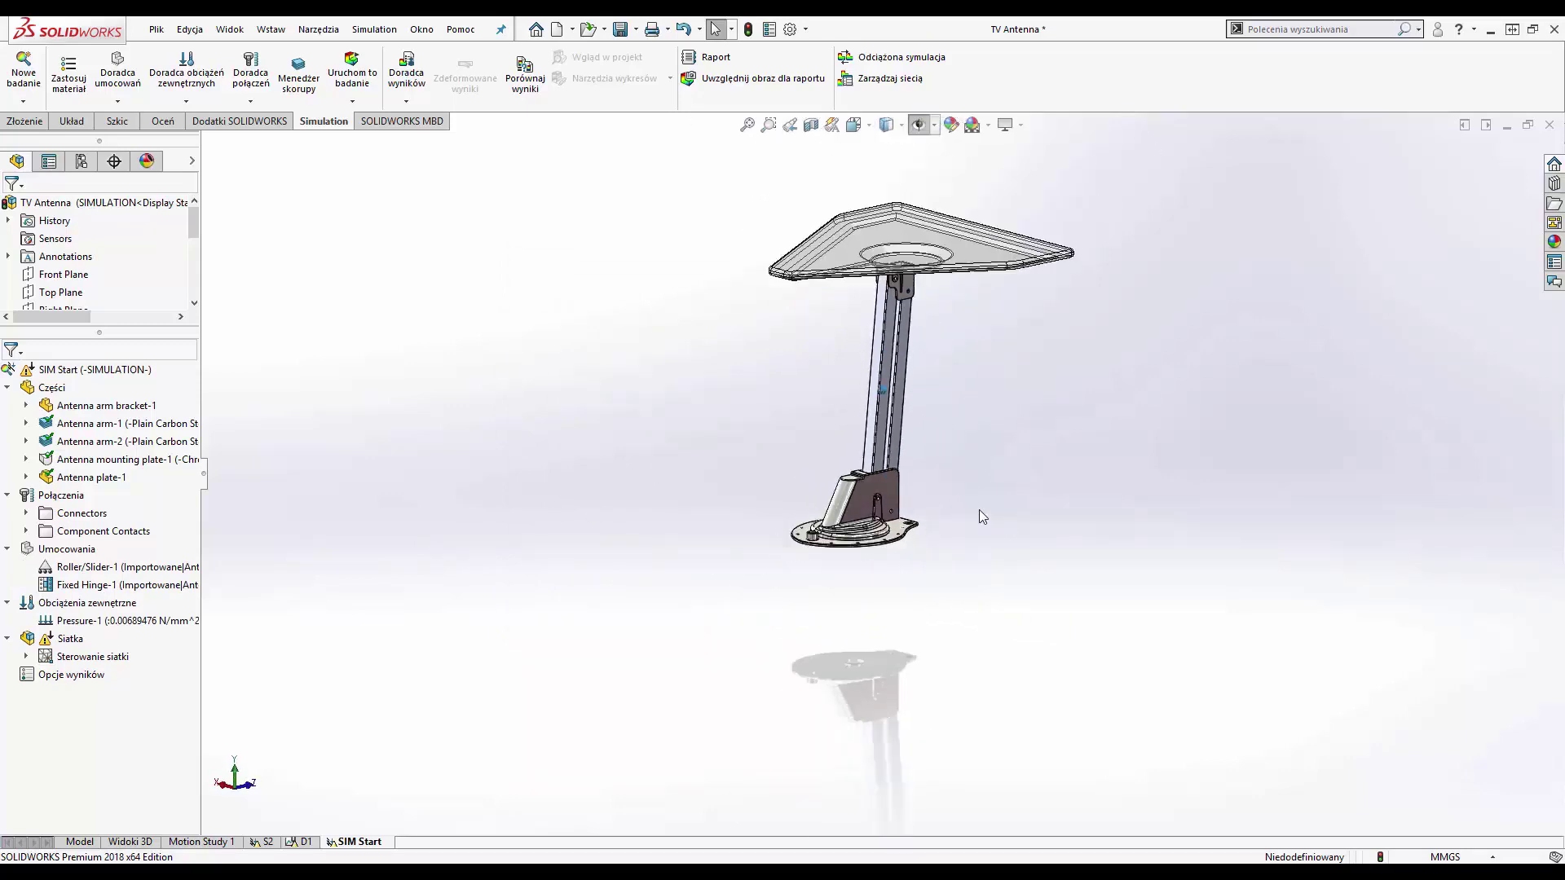
scroll(980, 510, "up", 2)
scroll(939, 476, "down", 3)
scroll(906, 495, "down", 2)
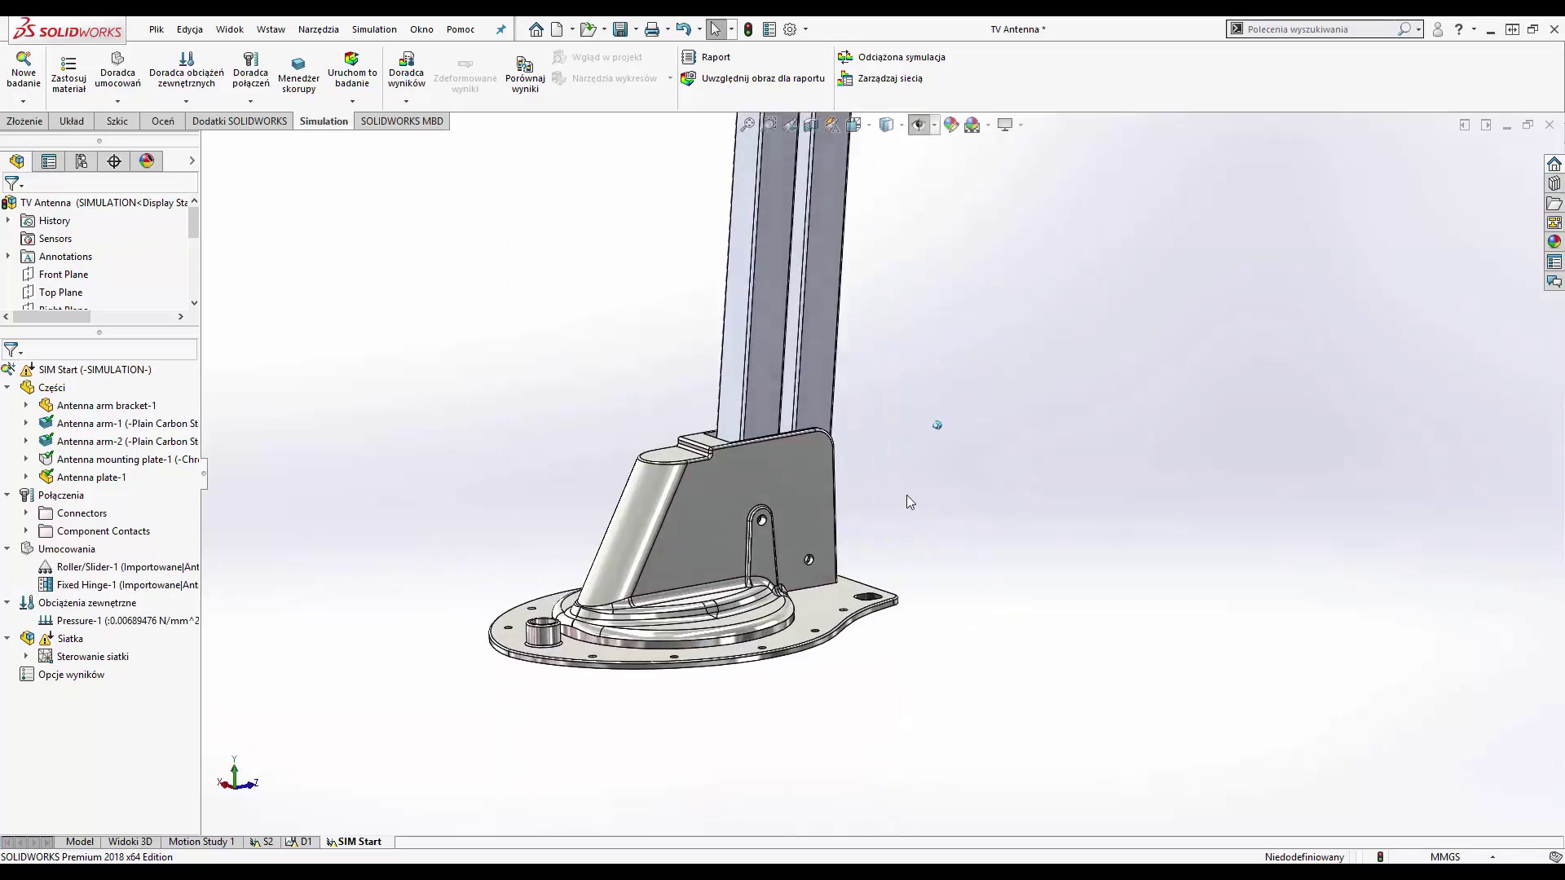
scroll(899, 500, "down", 2)
scroll(898, 500, "down", 3)
Start a pin connector and select the first bracket hole face and its Antenna arm-1 edge.
right_click(84, 499)
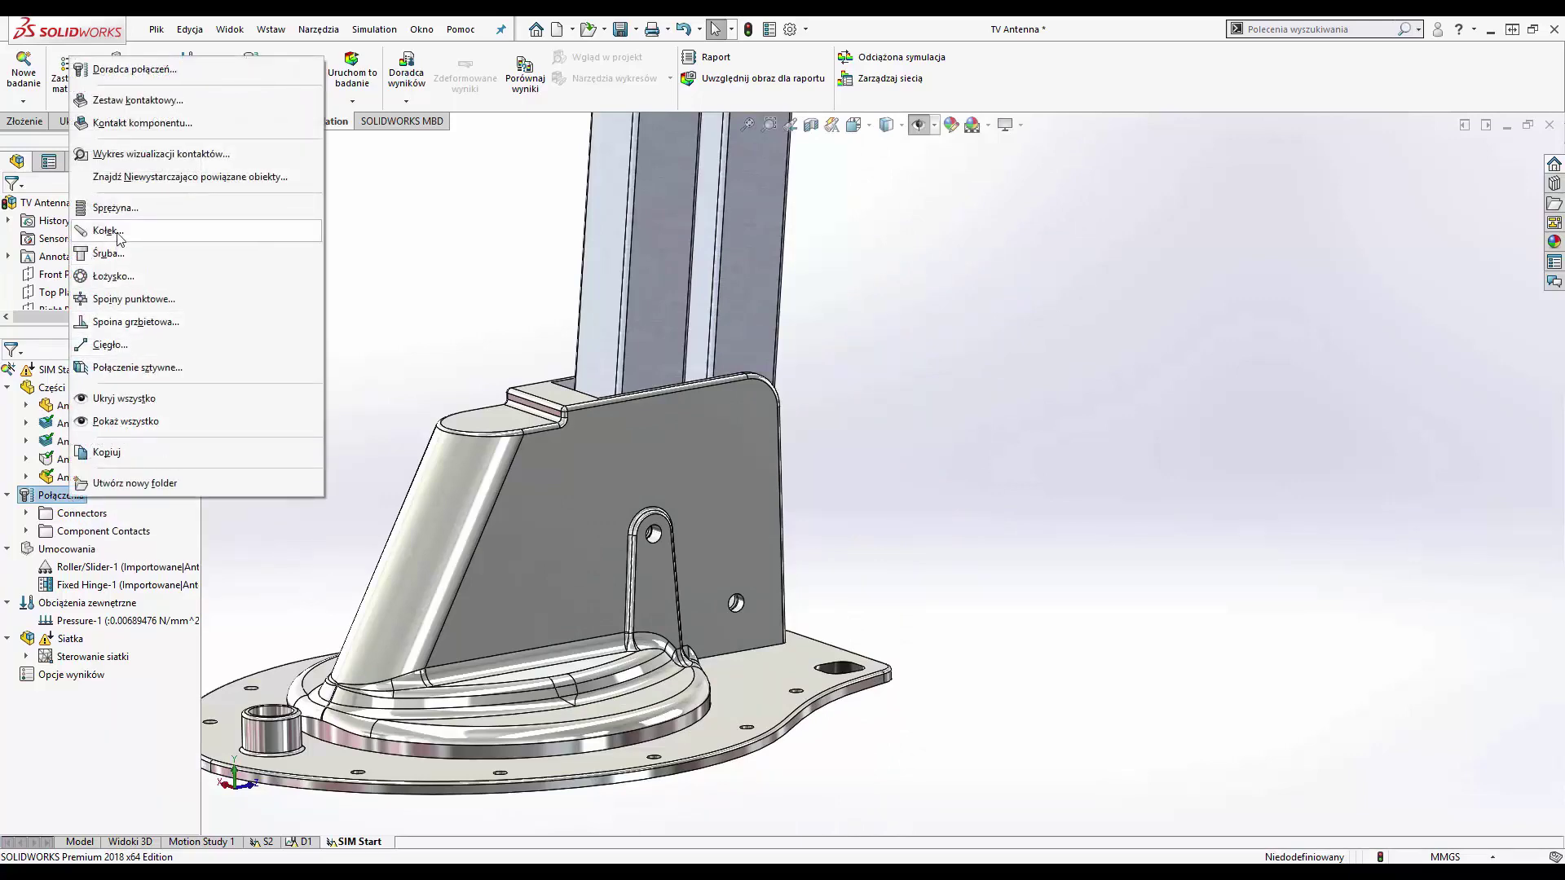
left_click(106, 230)
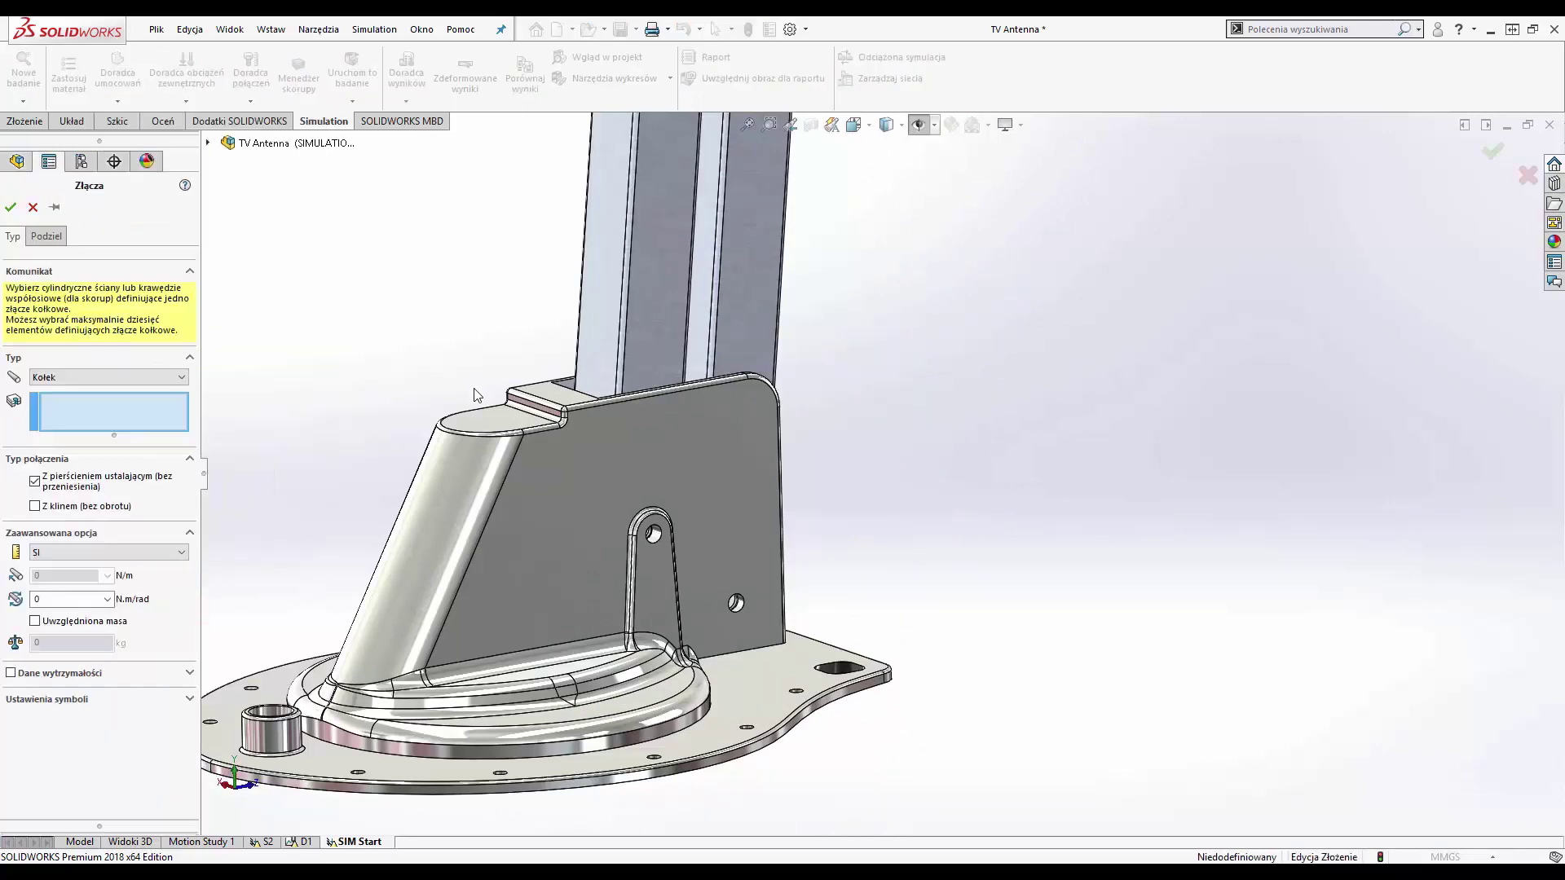
middle_click_drag(718, 530, 789, 530, "ctrl")
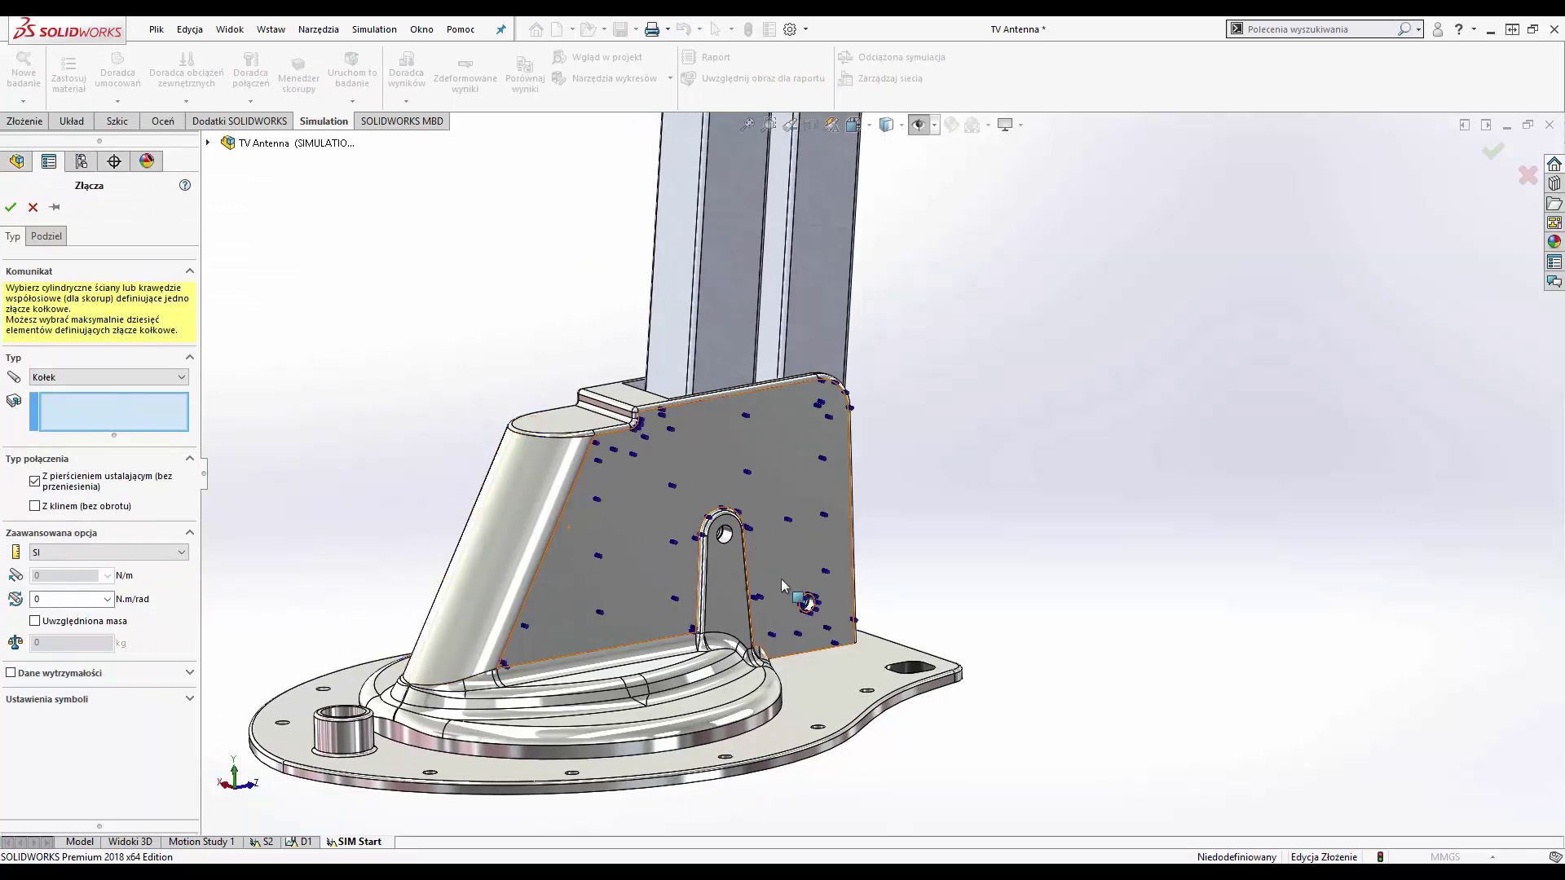
scroll(727, 551, "down", 2)
scroll(728, 550, "down", 2)
scroll(750, 534, "down", 2)
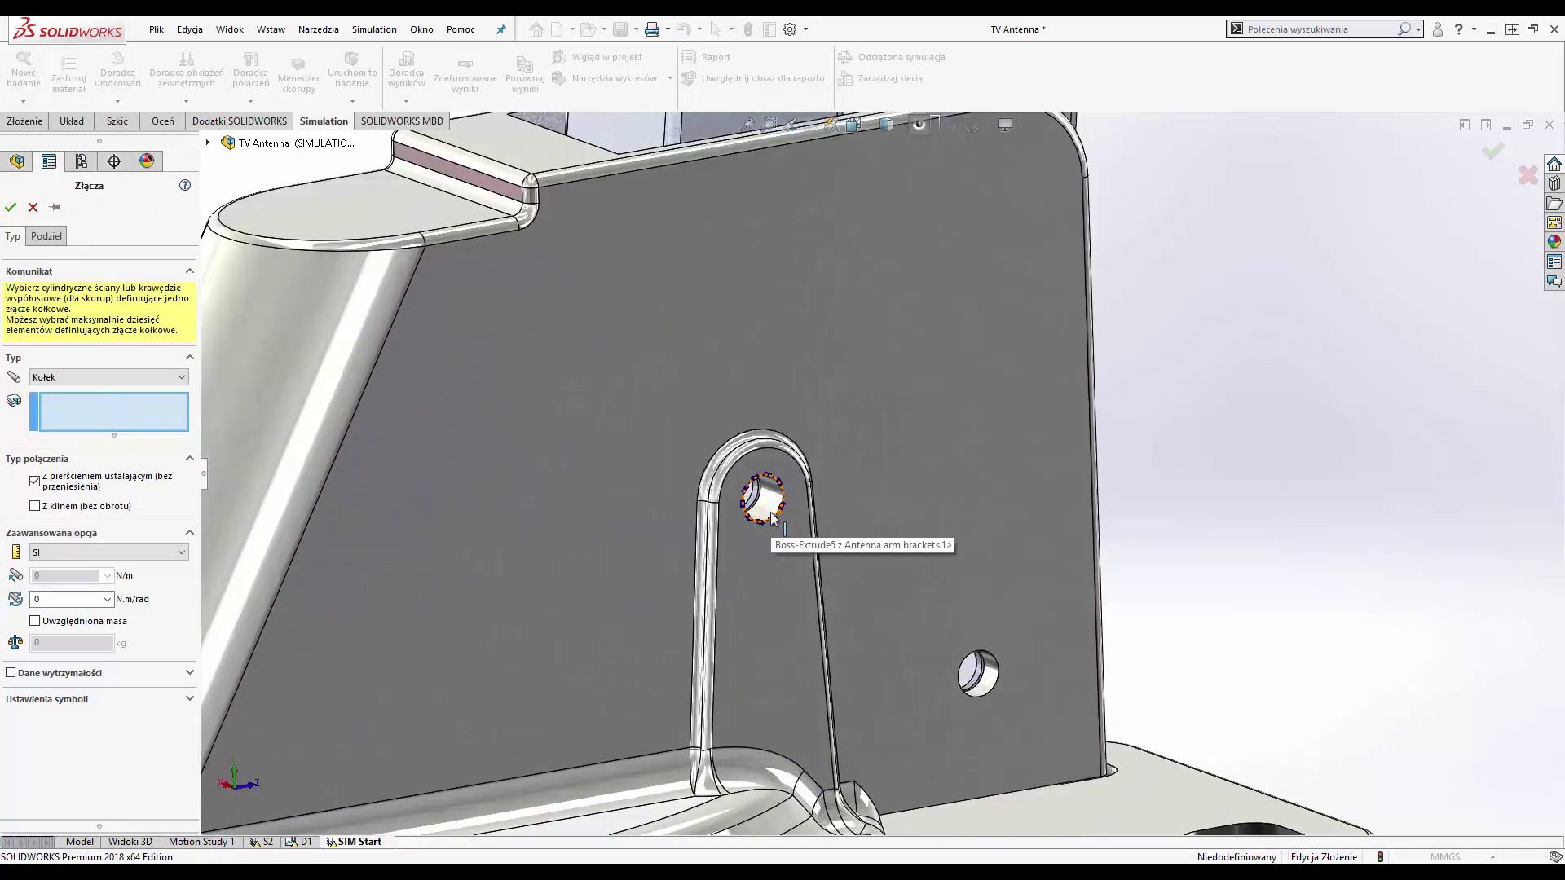
scroll(773, 517, "down", 3)
scroll(776, 517, "down", 2)
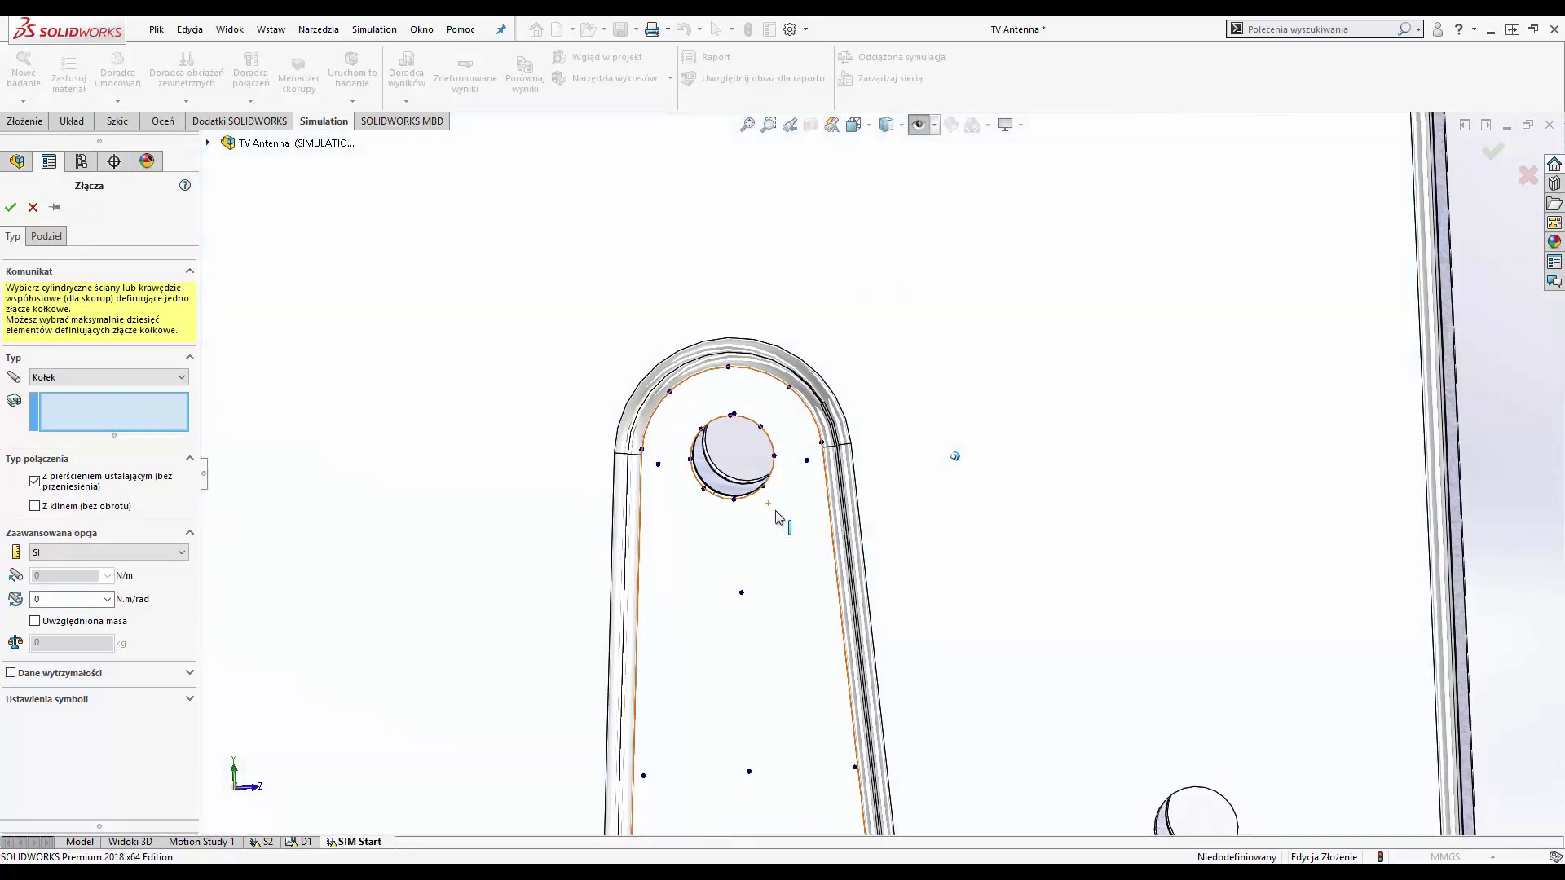
middle_click_drag(956, 457, 887, 469)
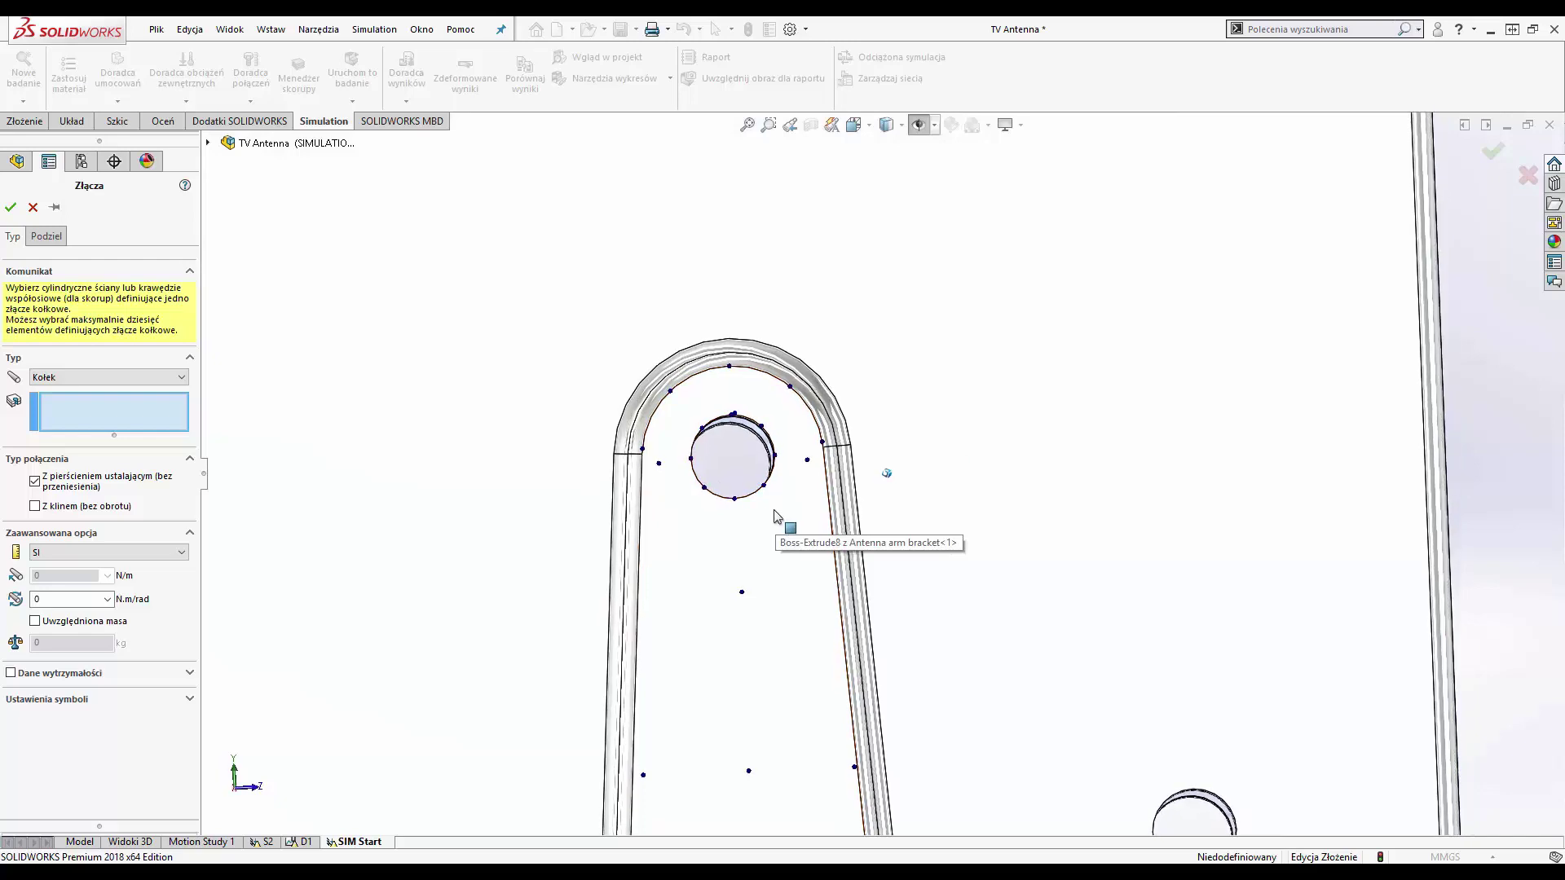
mouse_move(771, 487)
middle_mouse_down()
mouse_move(883, 468)
mouse_move(750, 455)
middle_mouse_up()
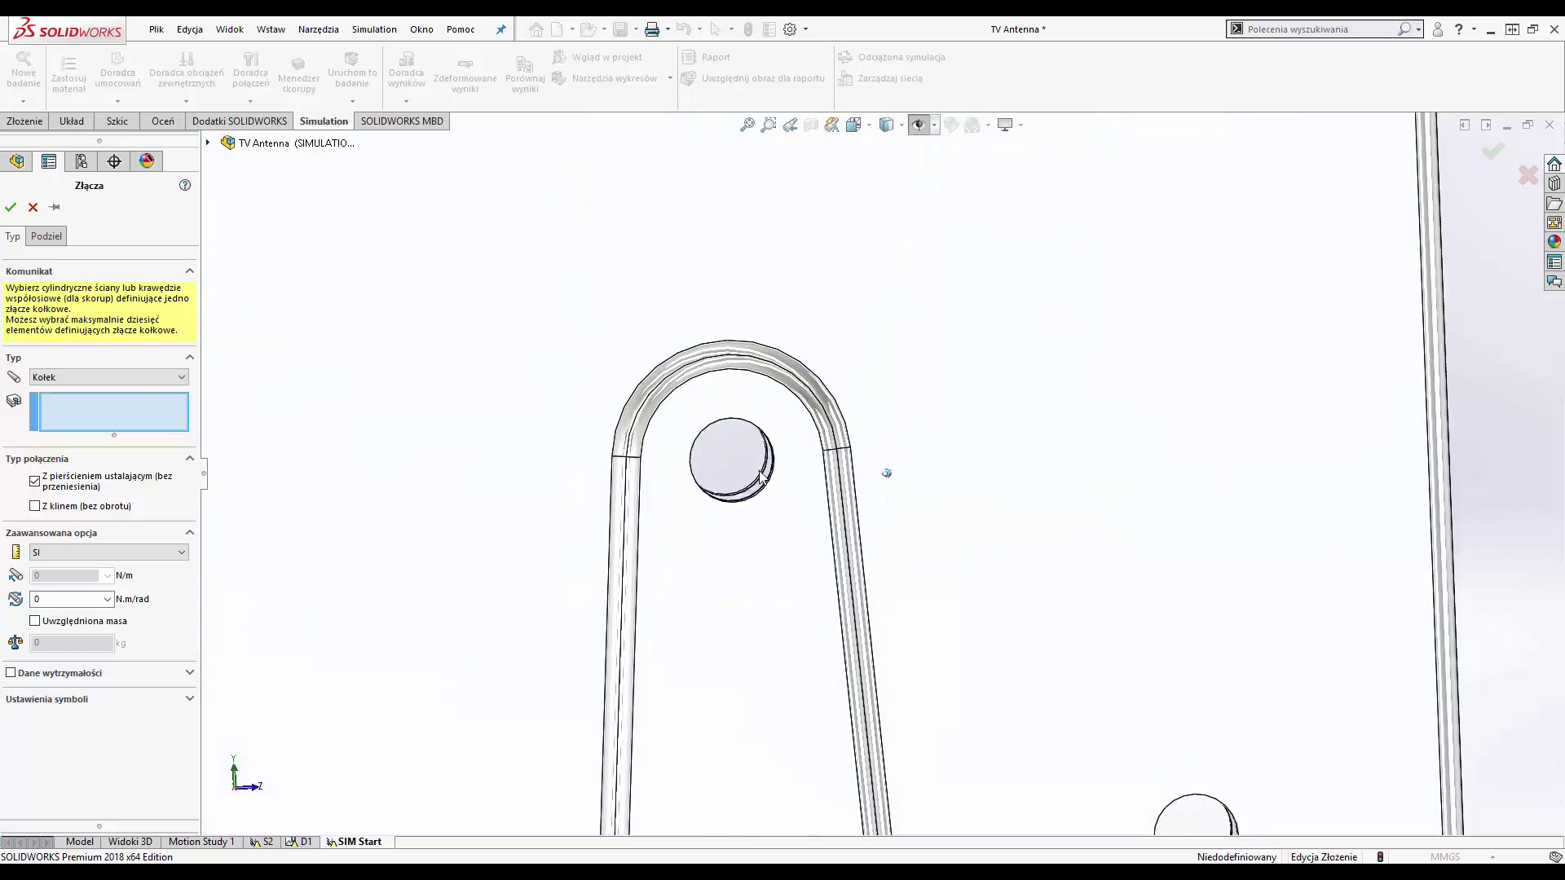
middle_click_drag(750, 457, 764, 489)
scroll(762, 505, "down", 6)
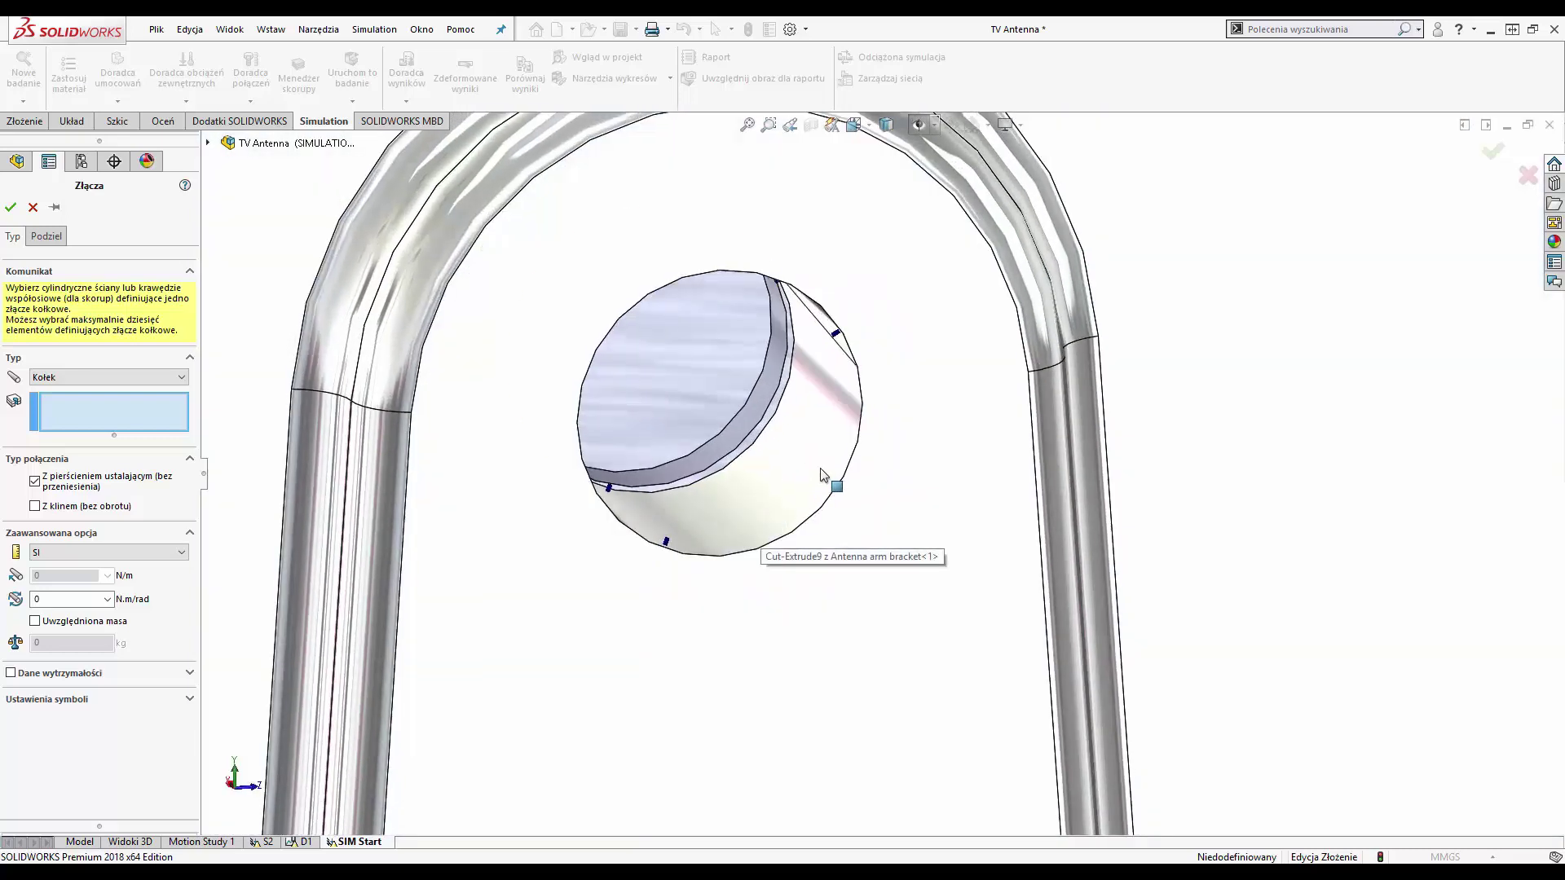
left_click(752, 425)
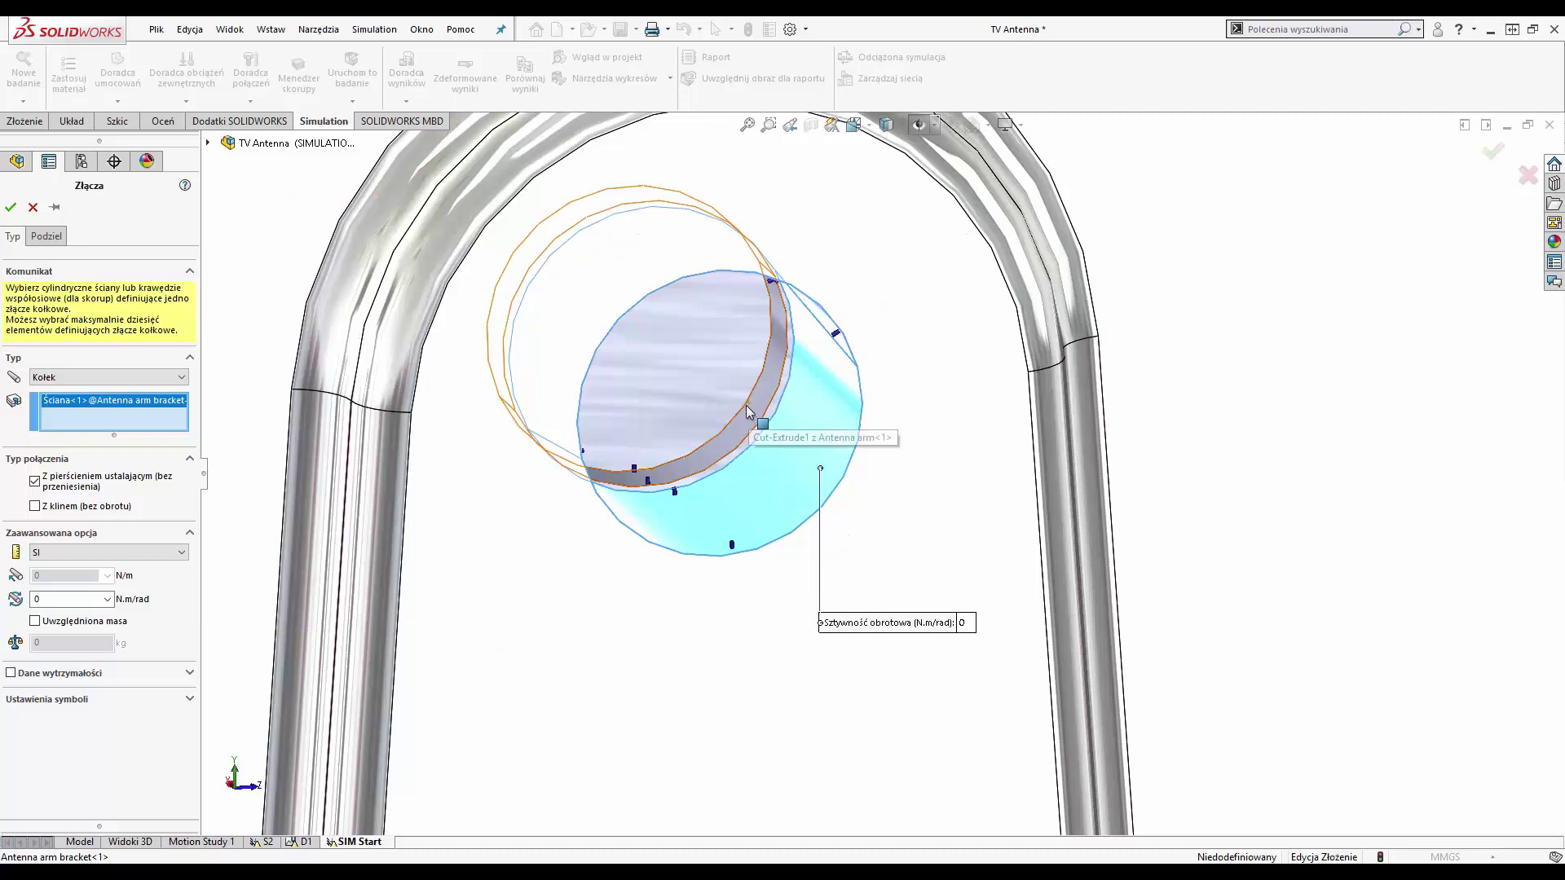
left_click(747, 411)
Select the second bracket hole face and Antenna arm-1 edge, then confirm the pin connector.
scroll(747, 411, "up", 5)
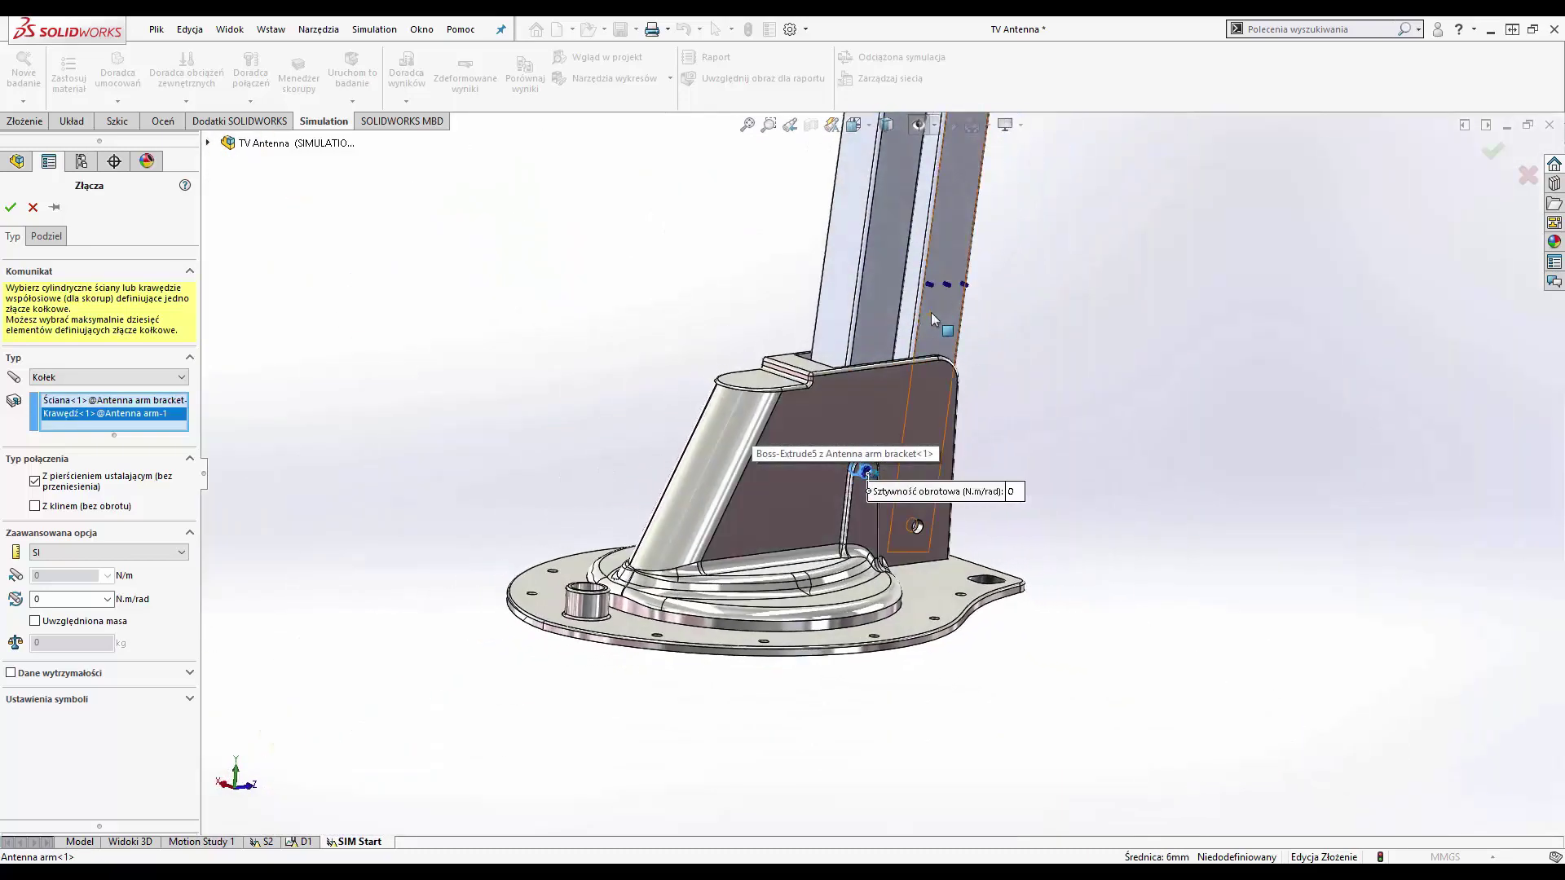
mouse_move(931, 311)
middle_mouse_down()
mouse_move(863, 339)
mouse_move(804, 482)
middle_mouse_up()
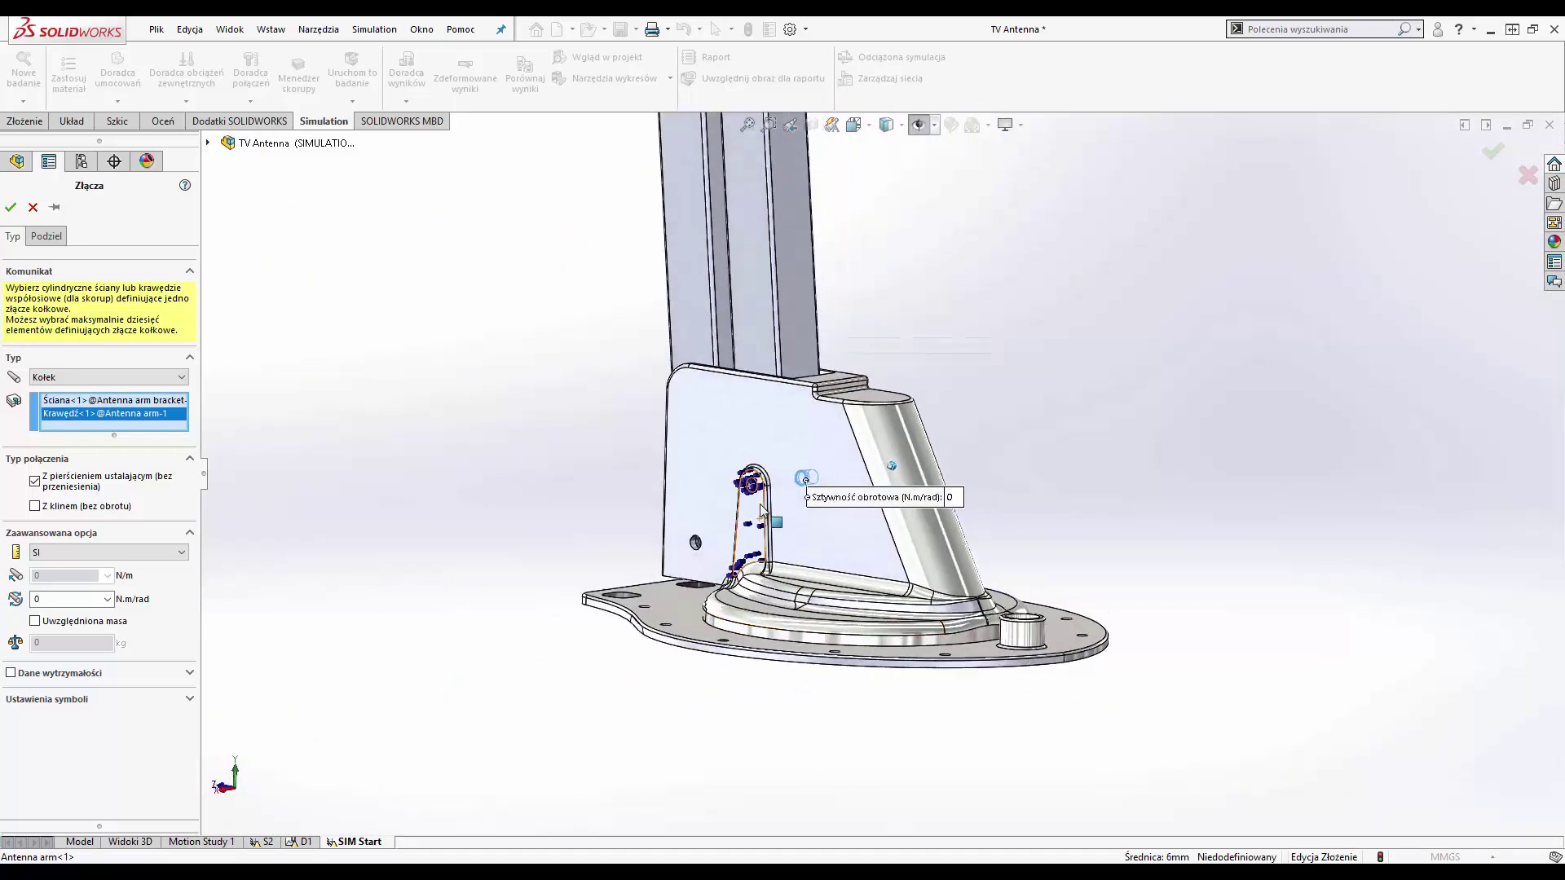
scroll(795, 462, "down", 5)
left_click(788, 439)
scroll(791, 434, "down", 5)
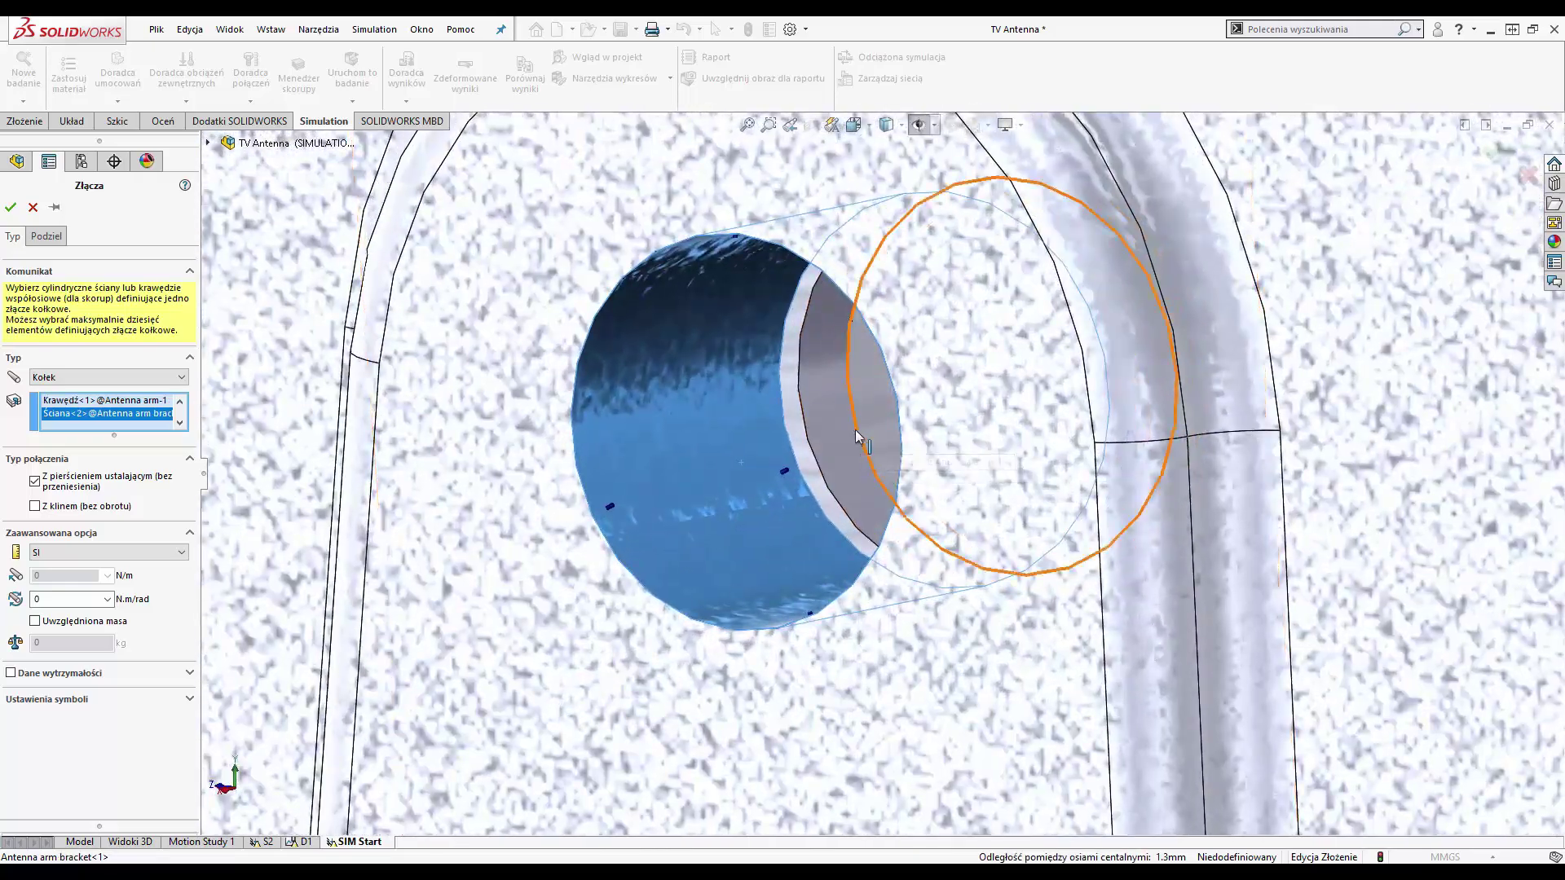
left_click(855, 439)
scroll(818, 612, "up", 5)
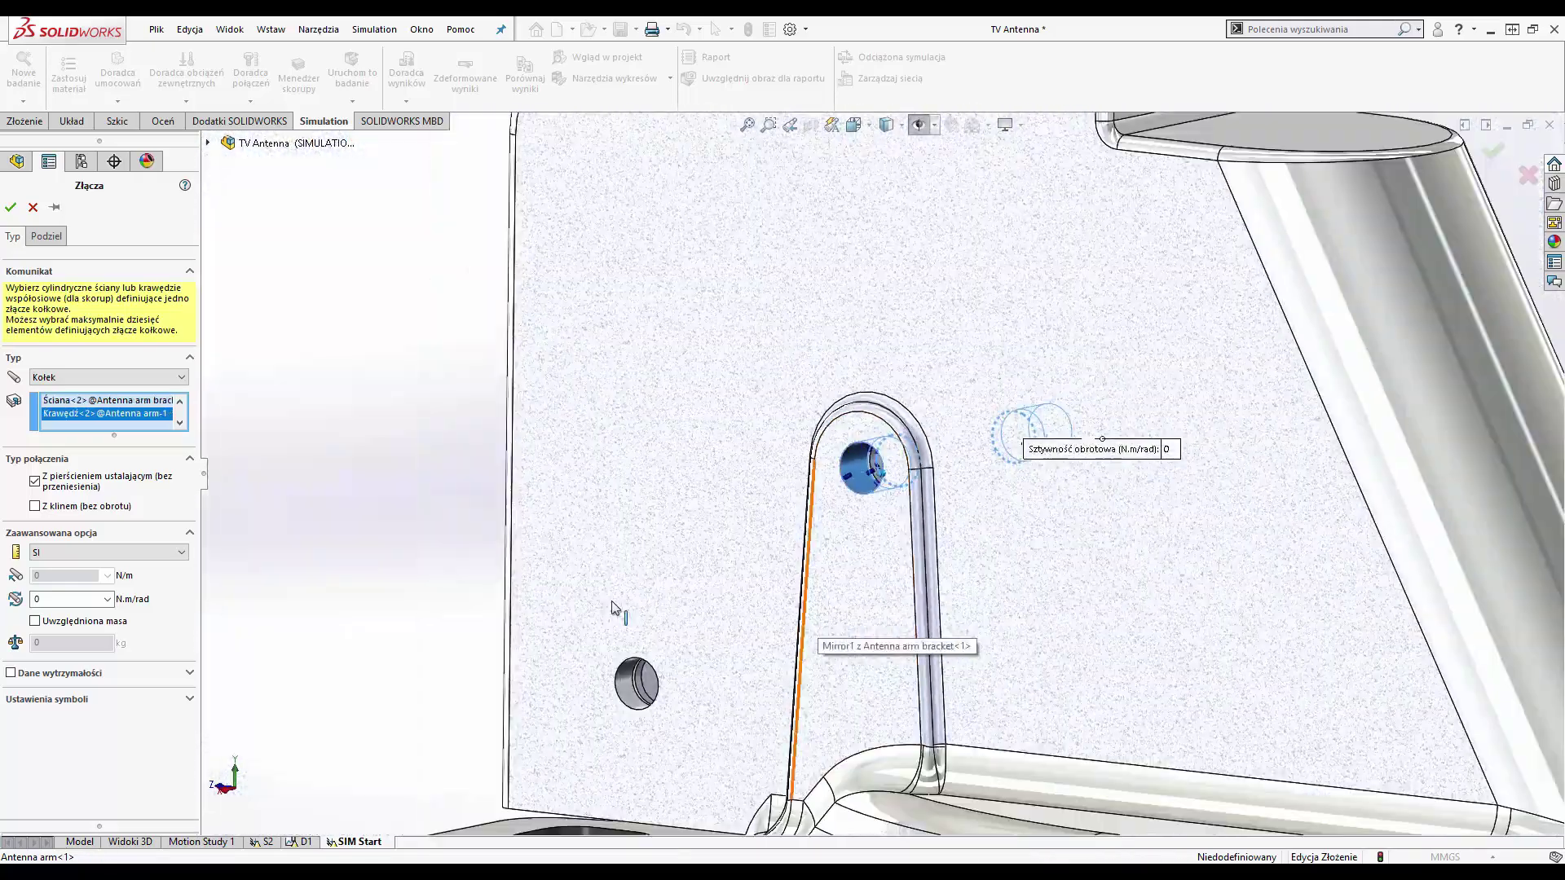
left_click(13, 208)
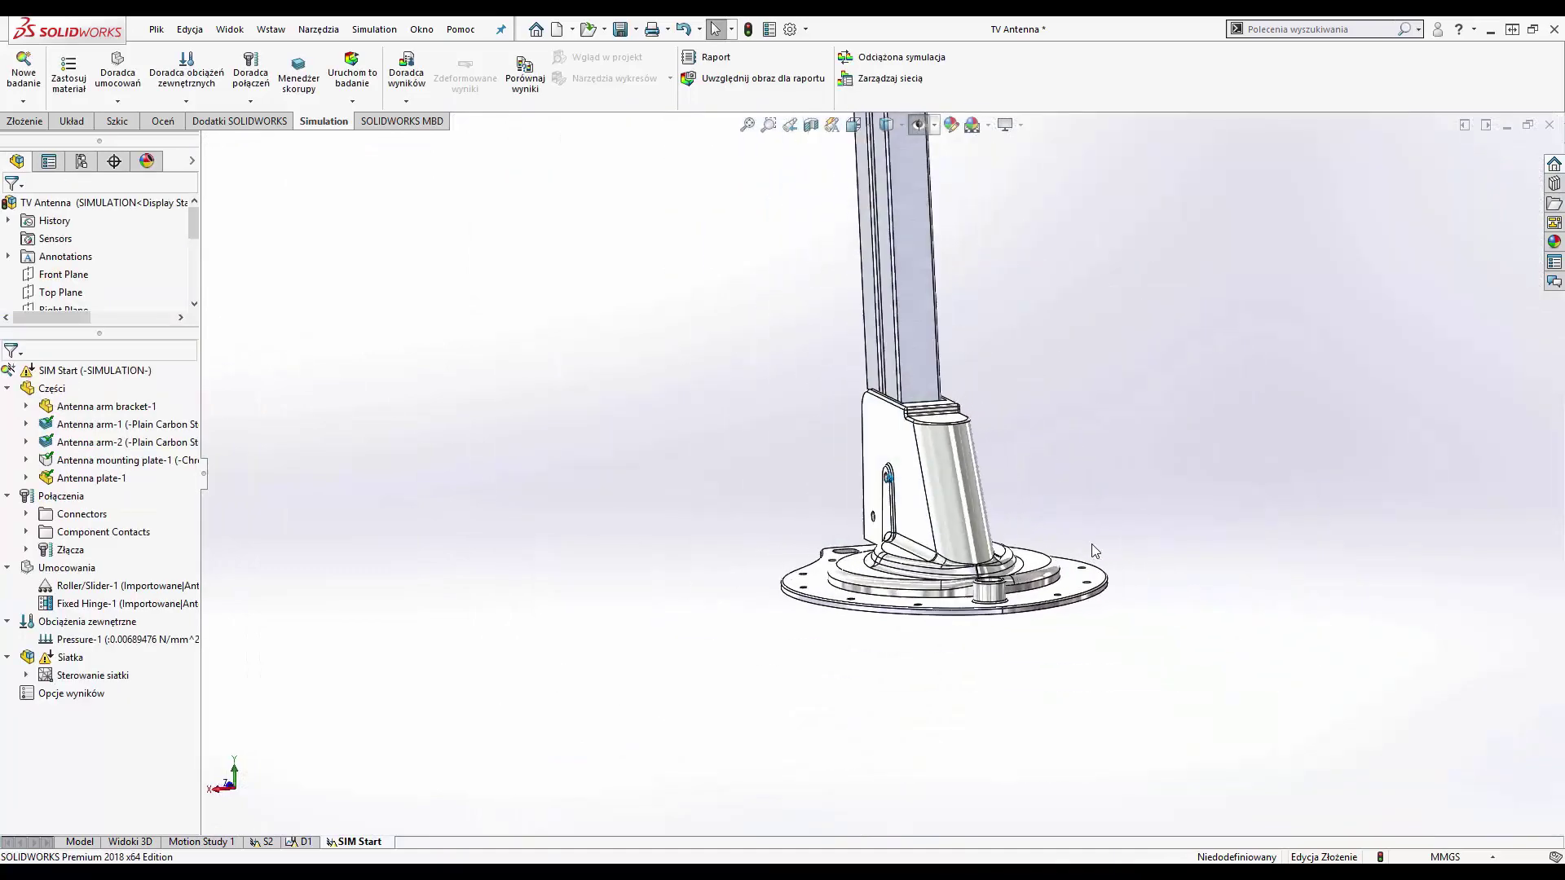
In SIM Start's properties, enable an e-mail to the entered address when simulation completes.
scroll(1094, 551, "up", 3)
middle_click_drag(1024, 529, 1061, 349)
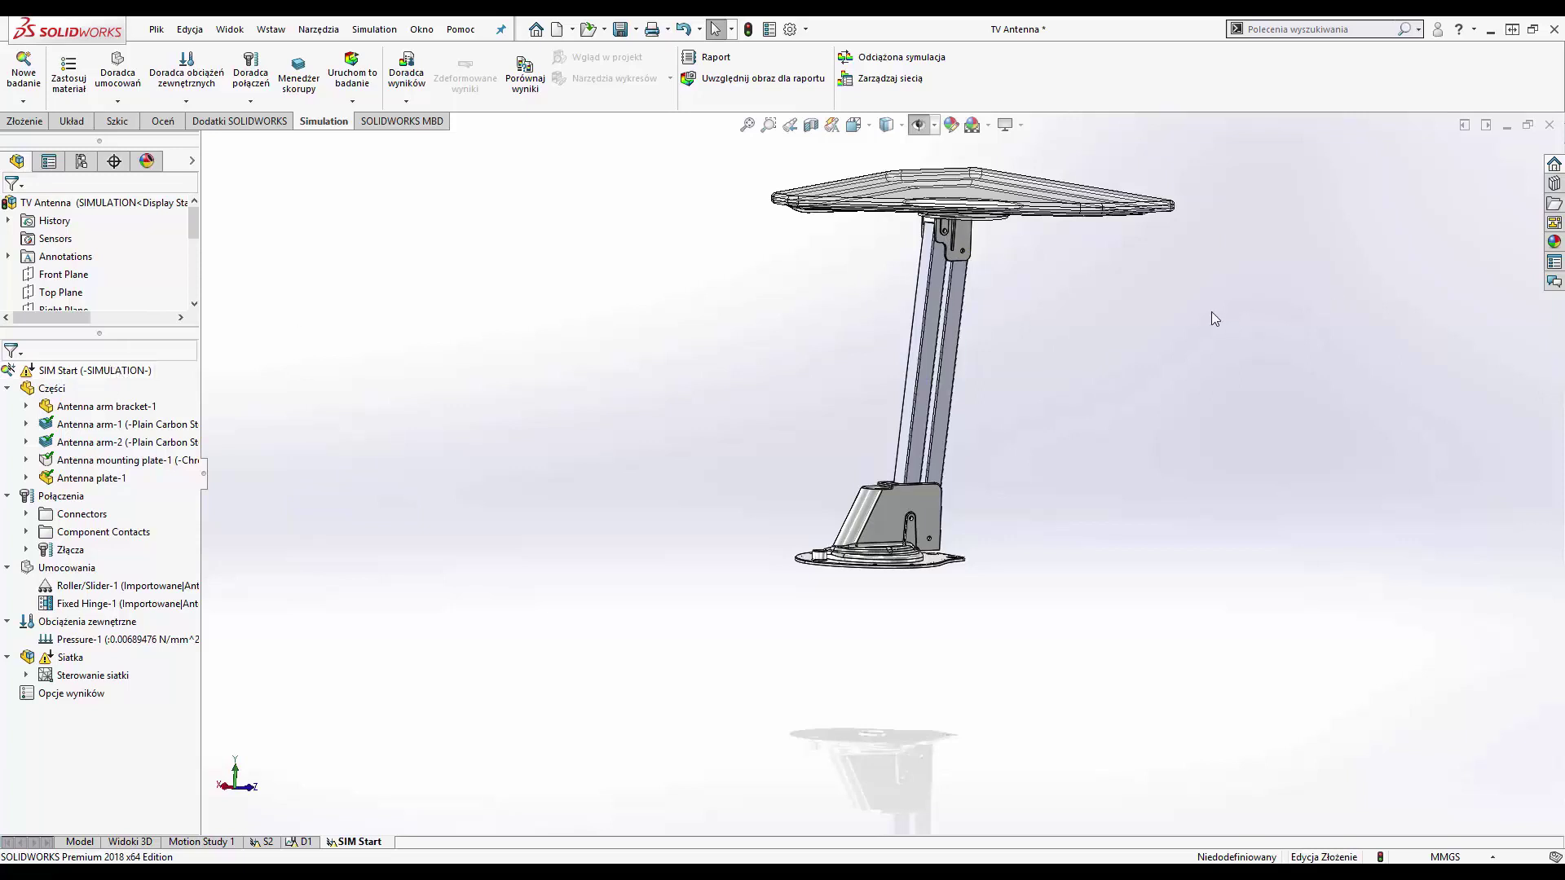
middle_click_drag(1211, 311, 1229, 282)
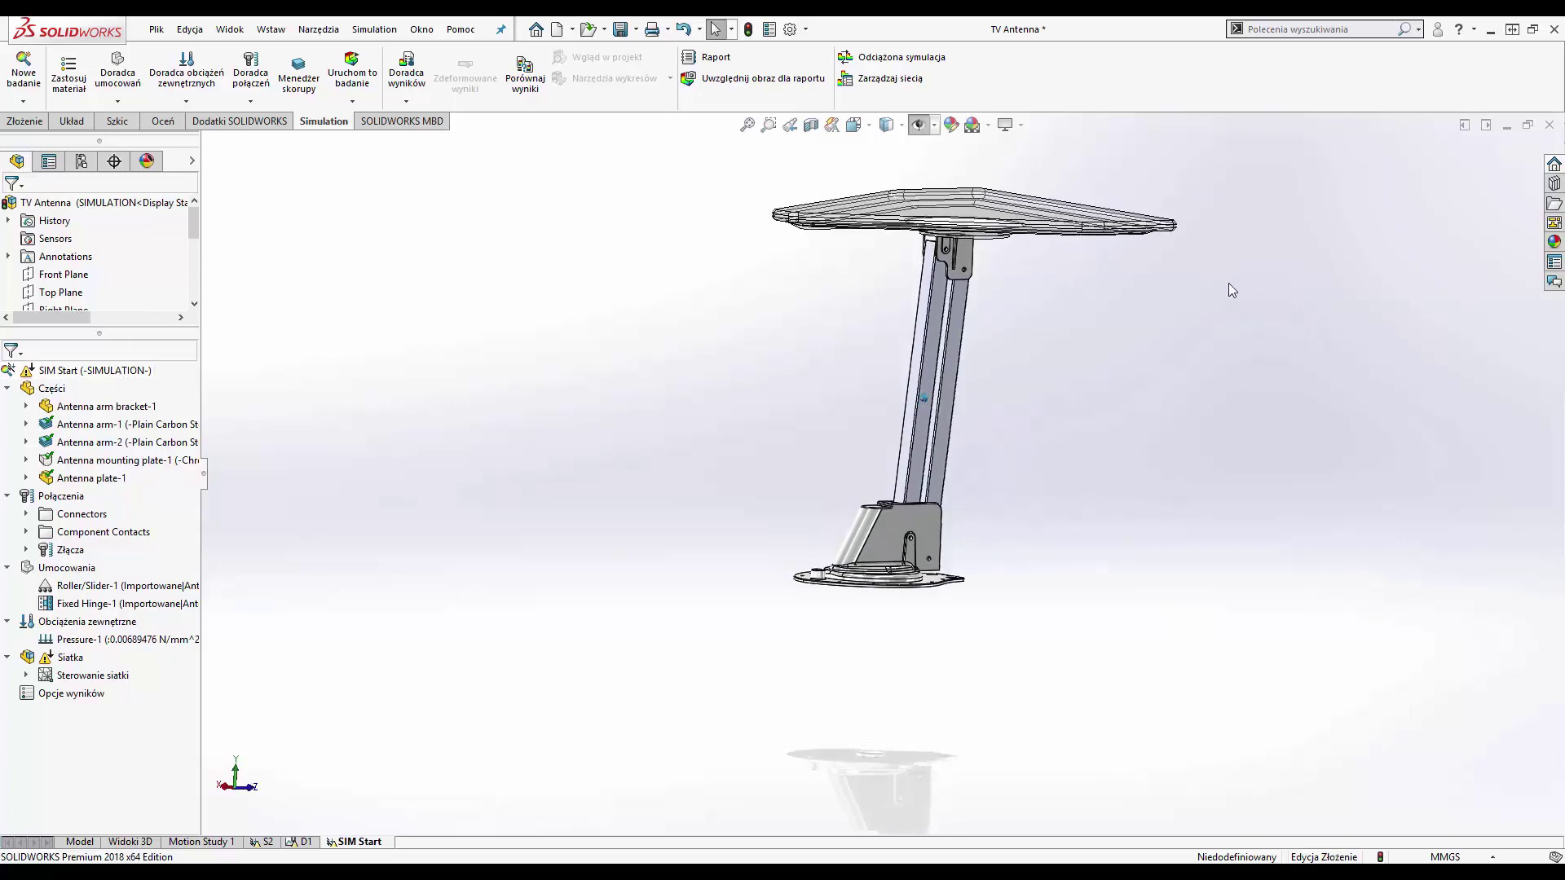
right_click(92, 380)
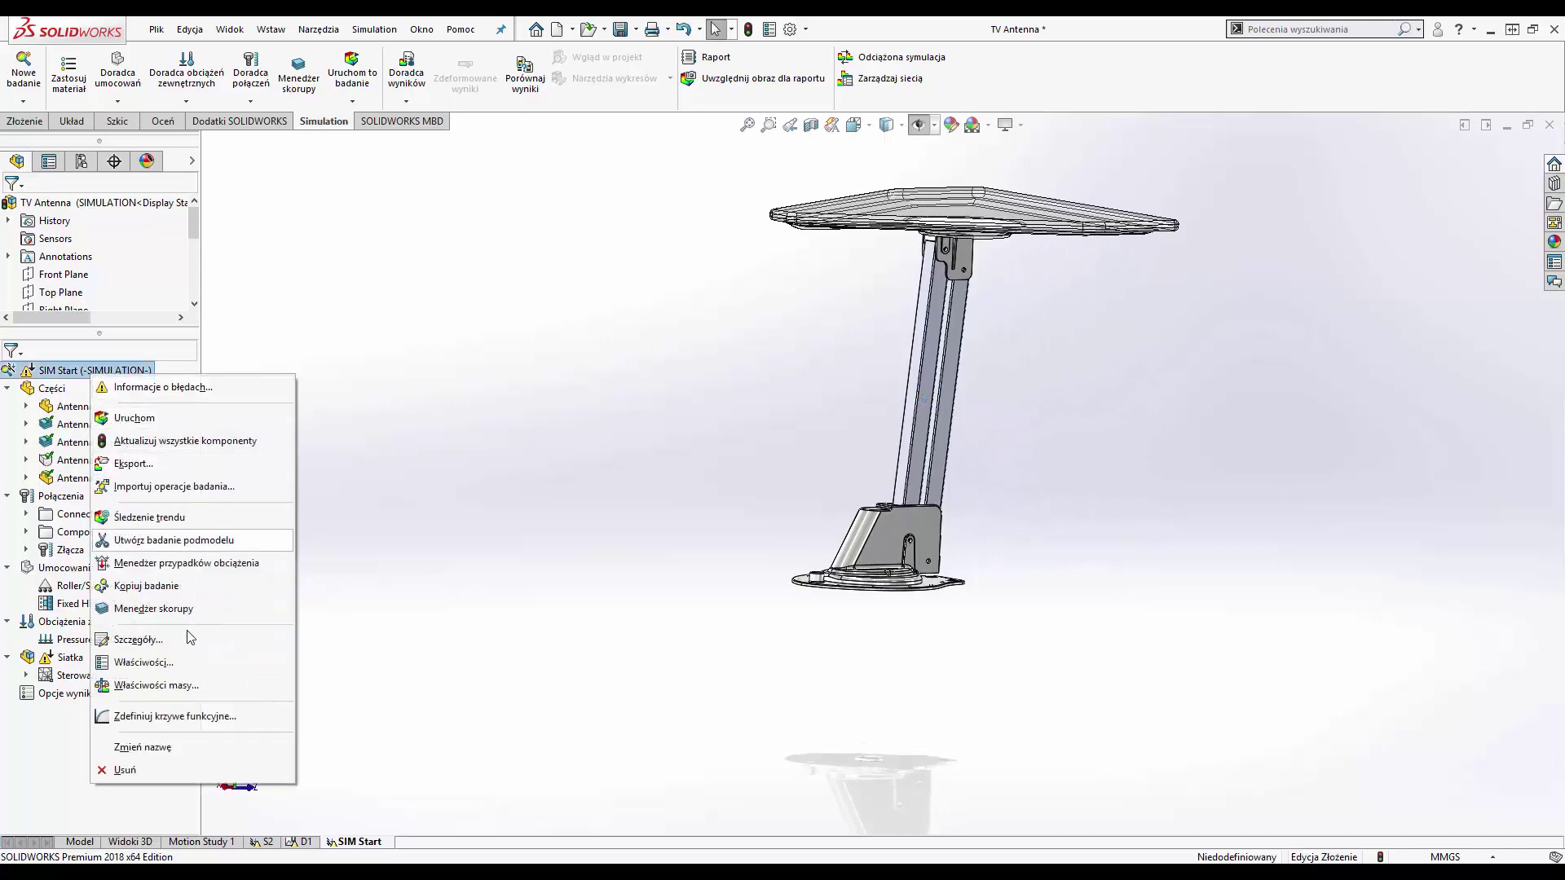
left_click(140, 663)
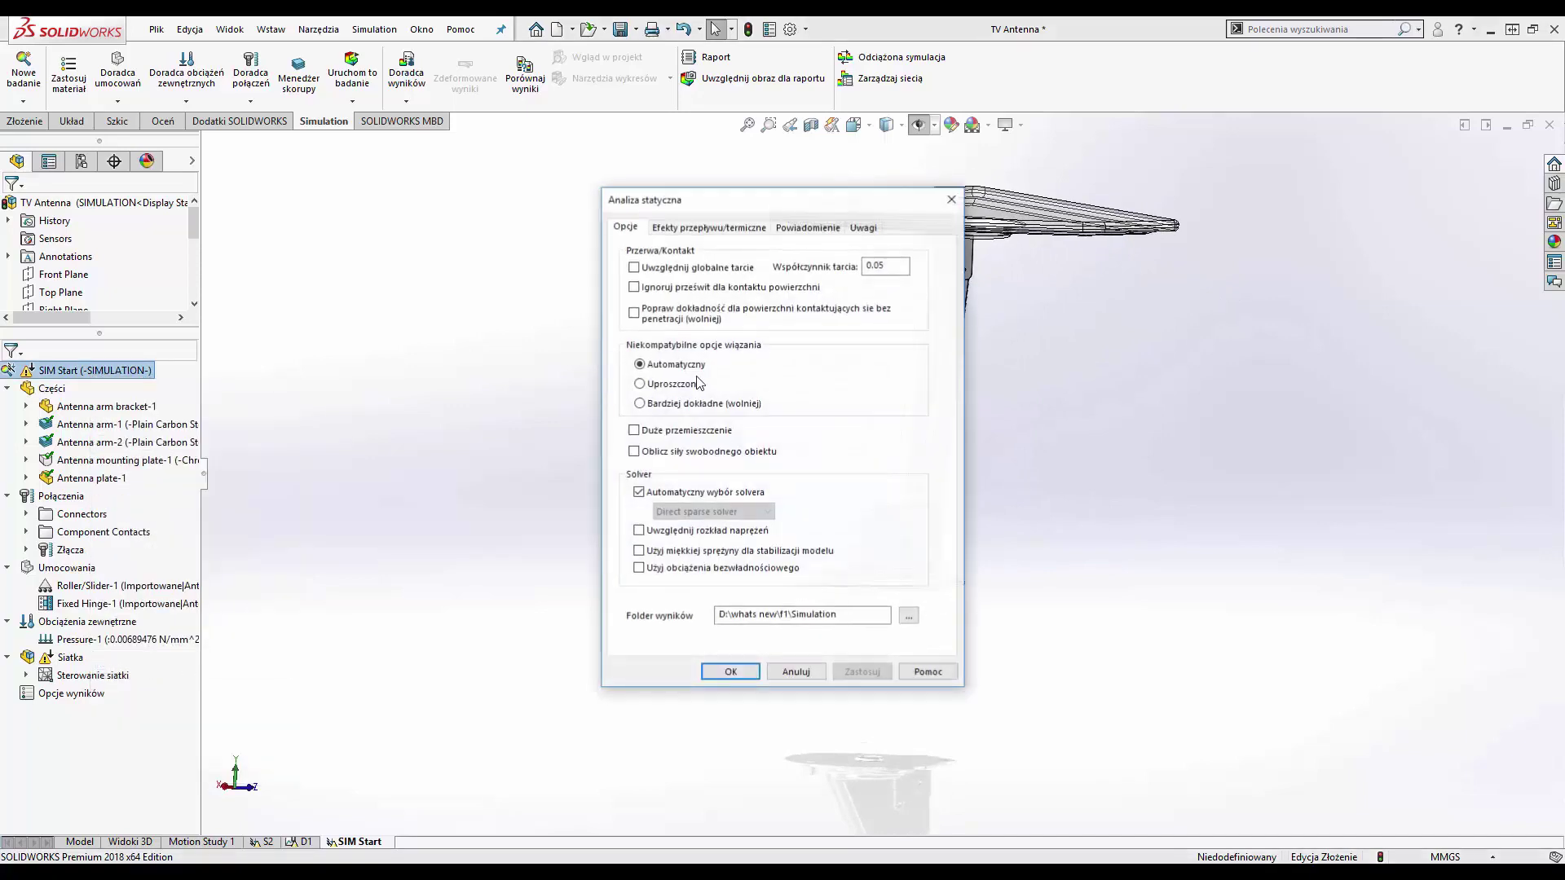
left_click(800, 228)
left_click_drag(732, 210, 828, 208)
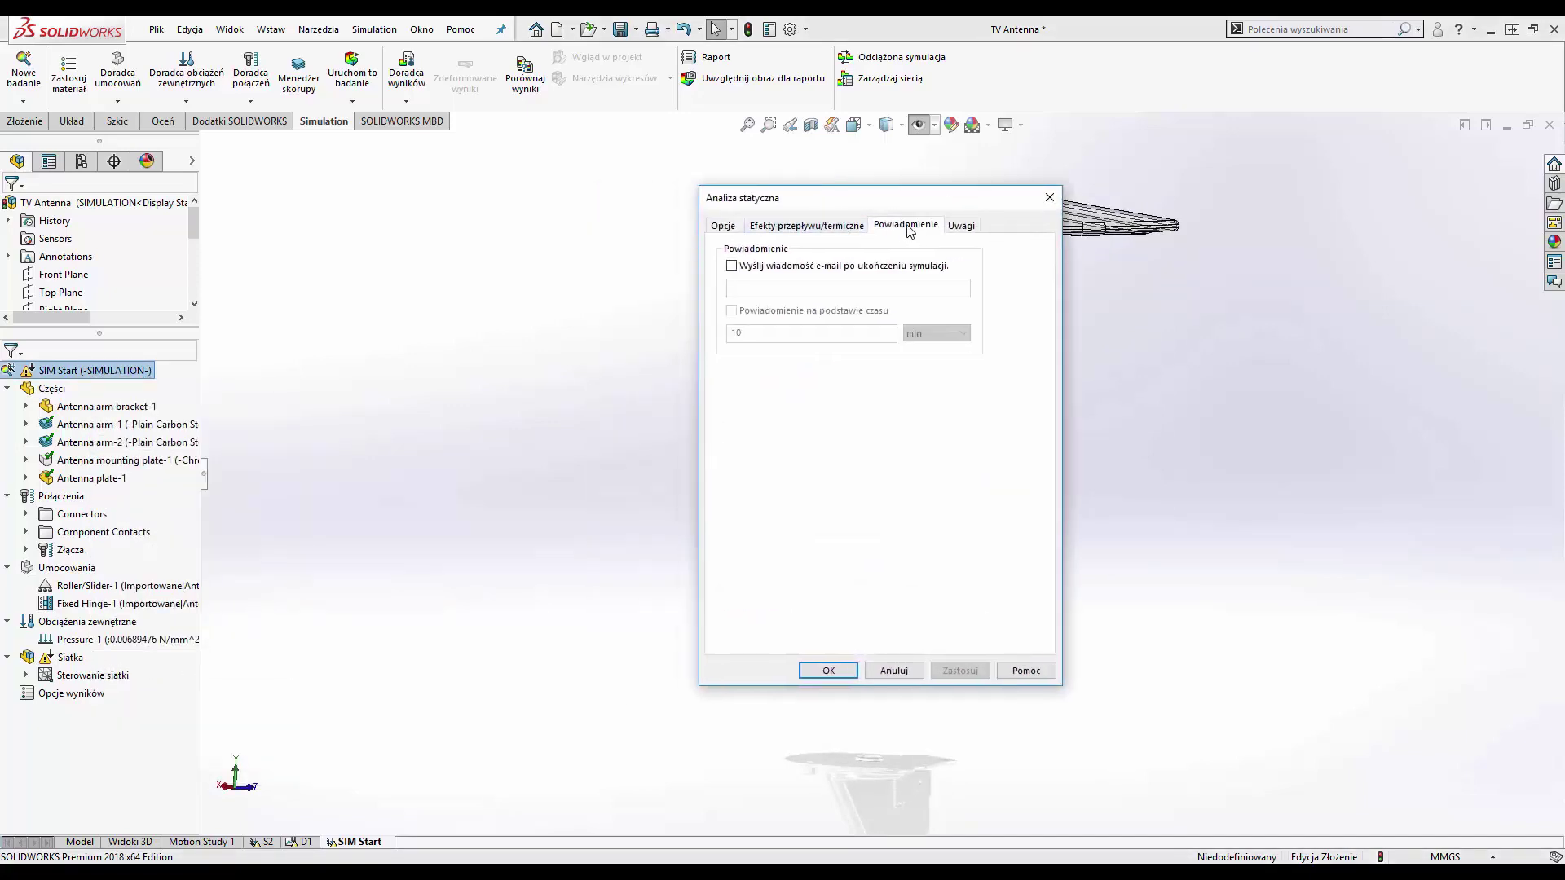
left_click(782, 269)
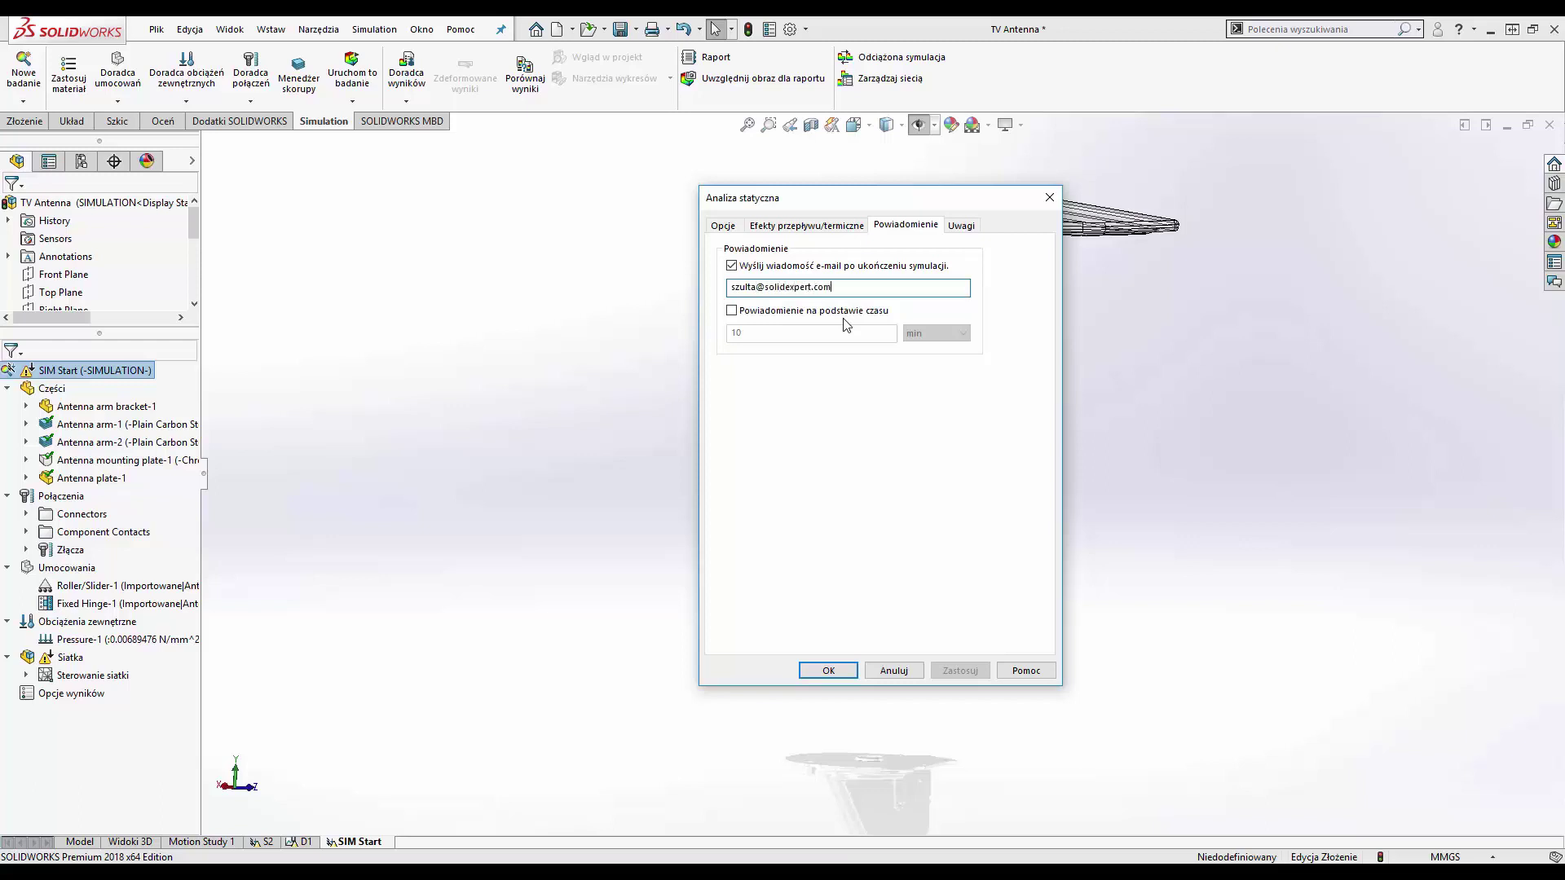
left_click_drag(904, 205, 514, 193)
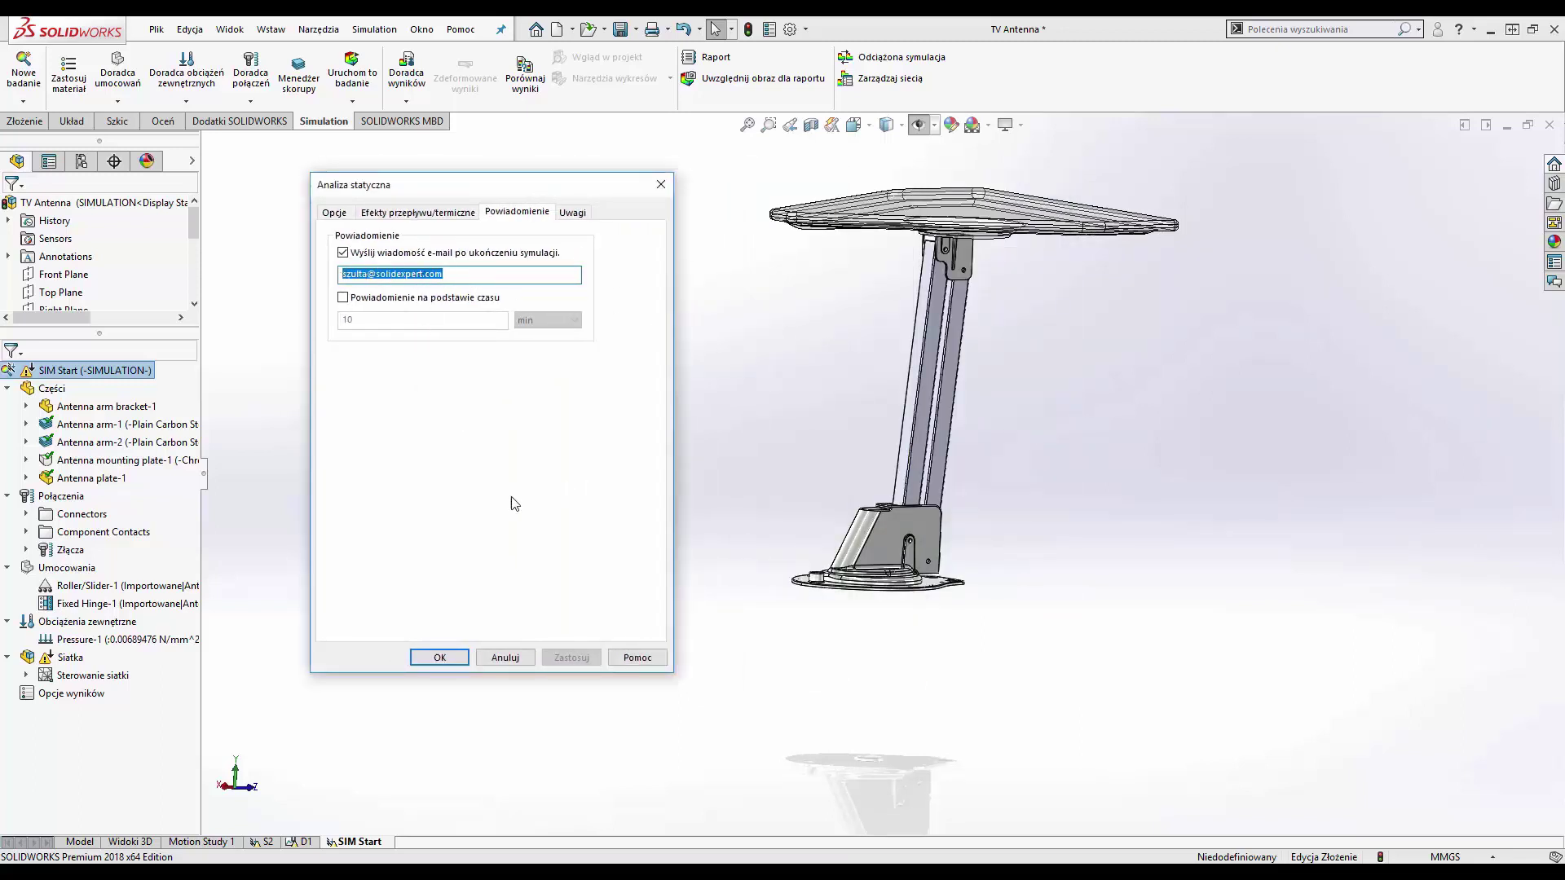
left_click(505, 657)
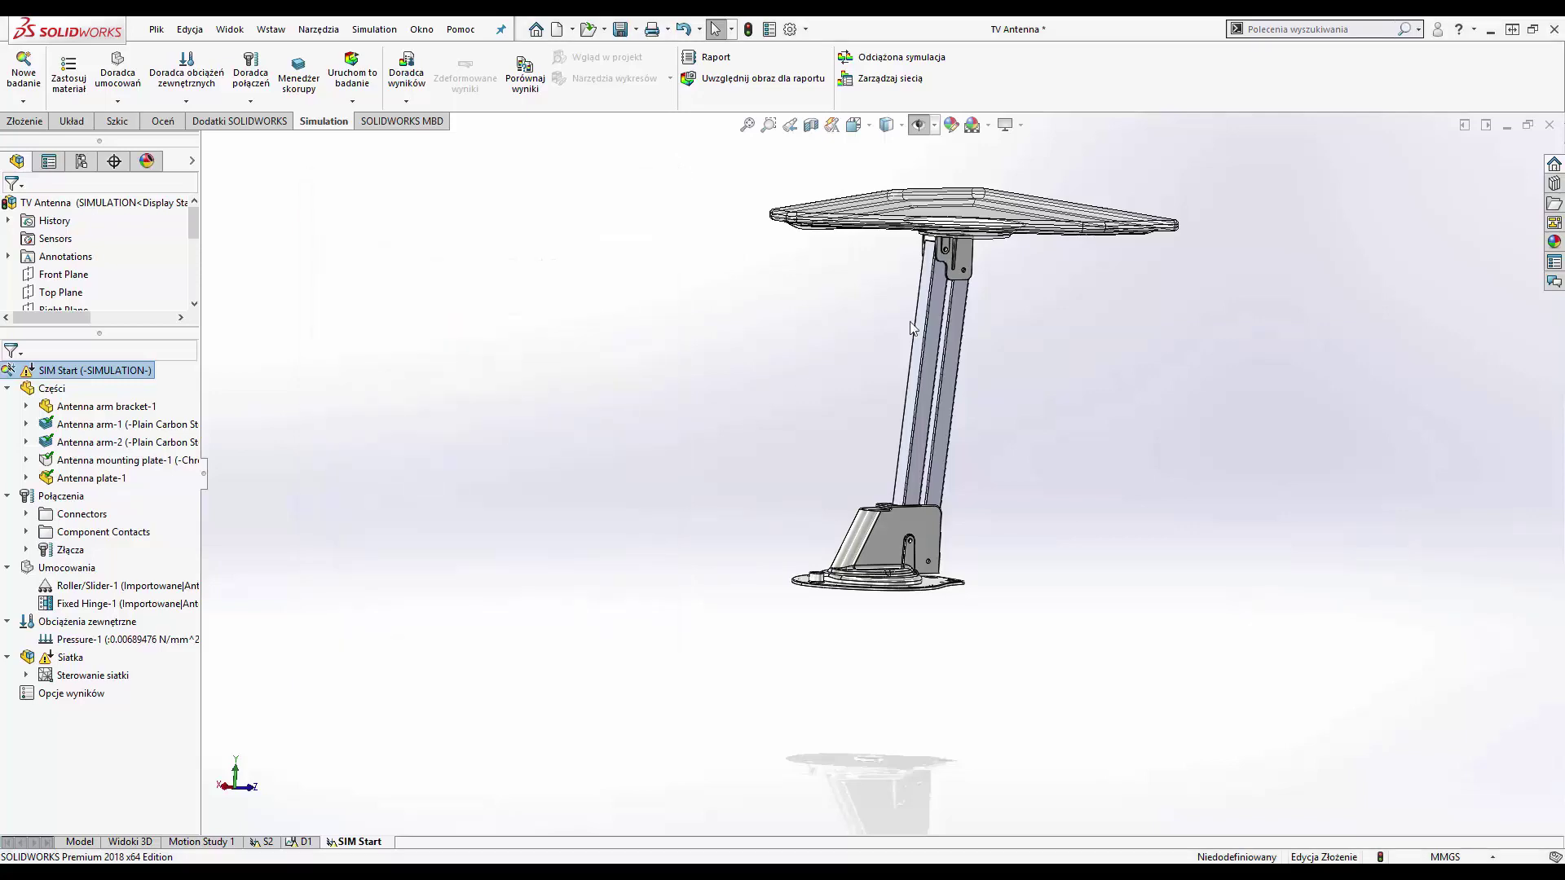
middle_click_drag(1072, 295, 1055, 311)
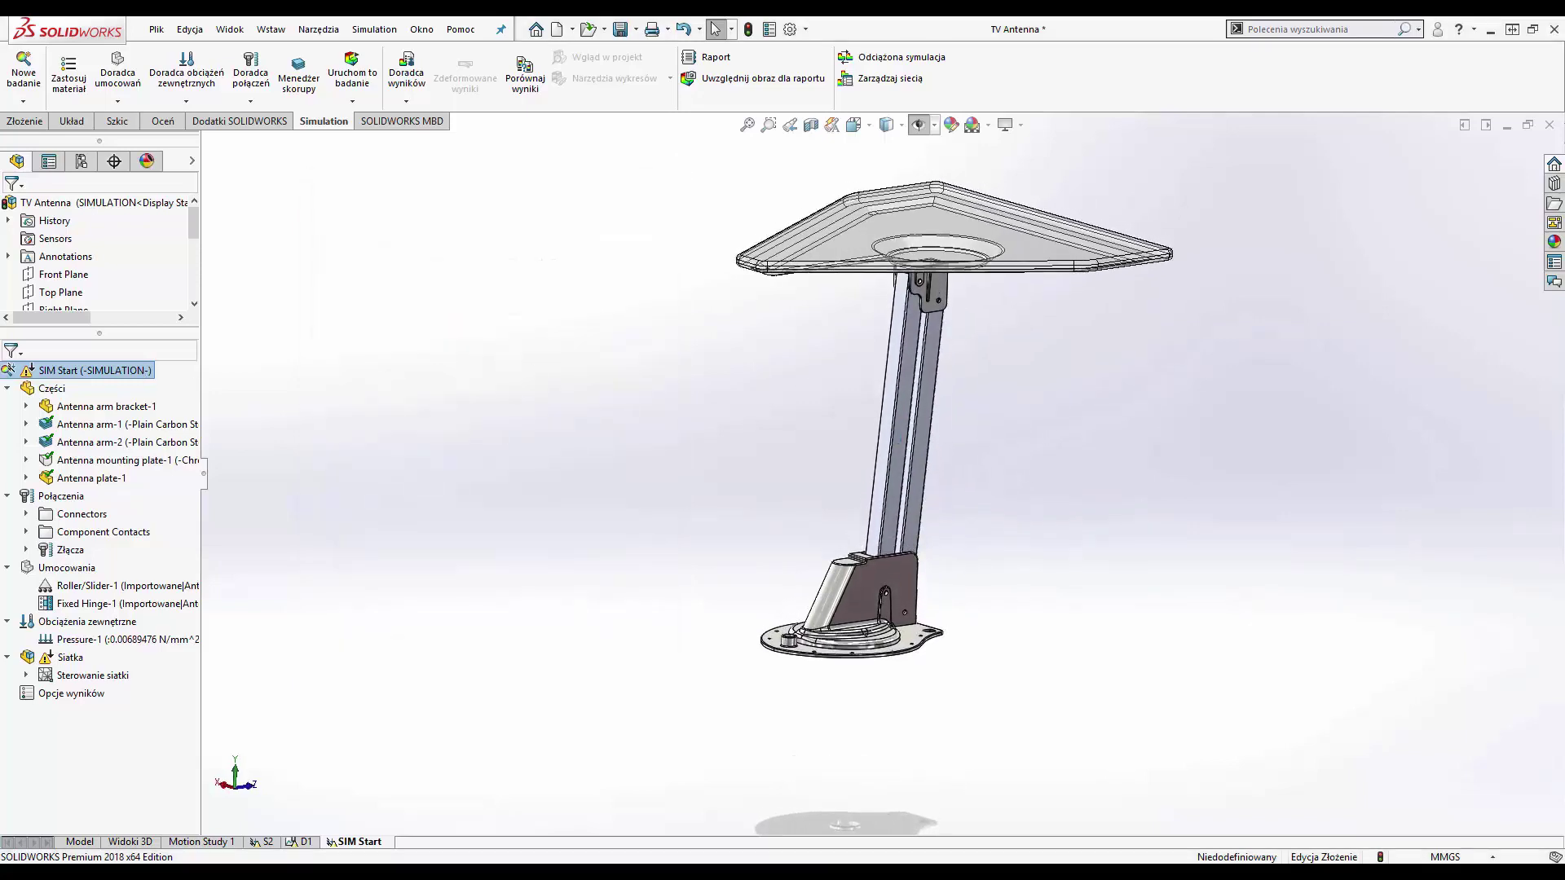